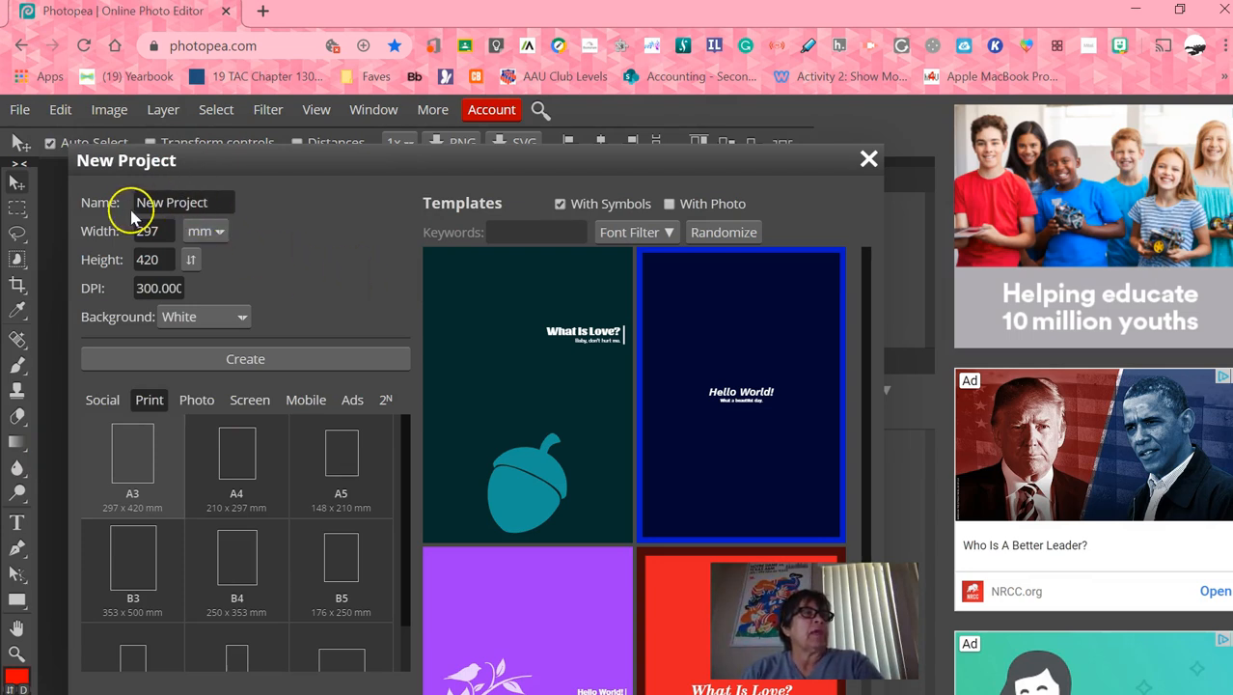
Step: Create a new project named Brushes at 297 × 420 mm, 300 DPI, with a white background
left_click(218, 200)
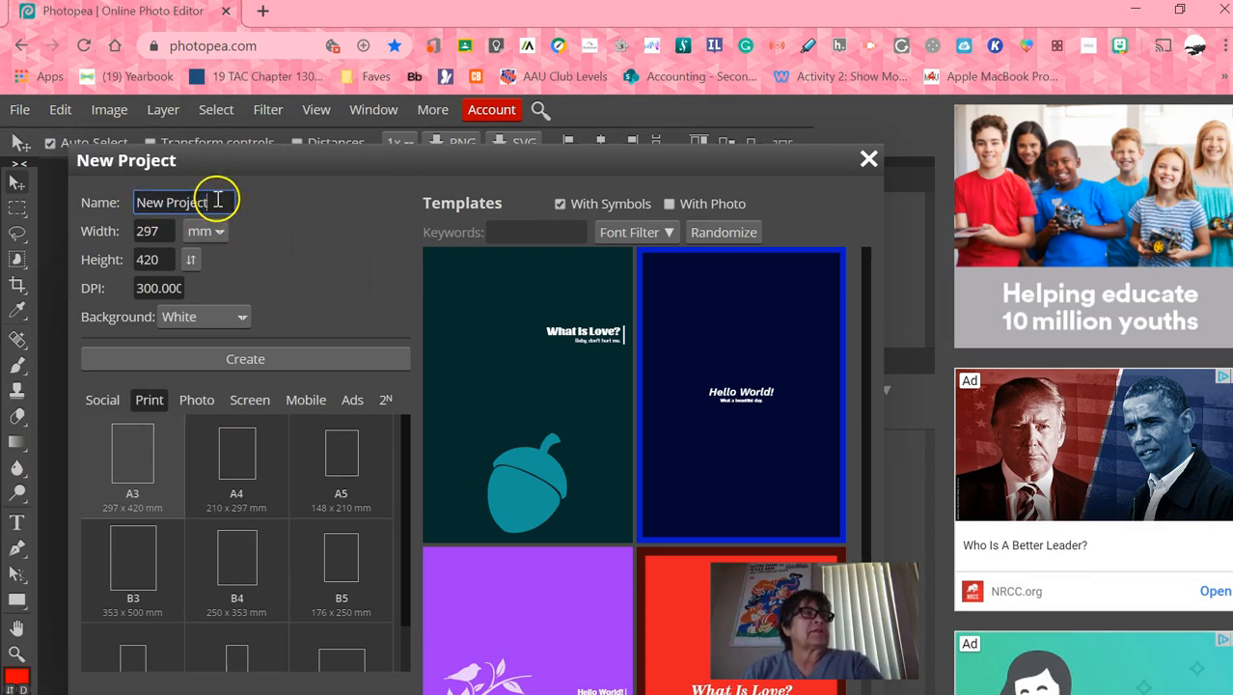
left_click_drag(216, 200, 138, 203)
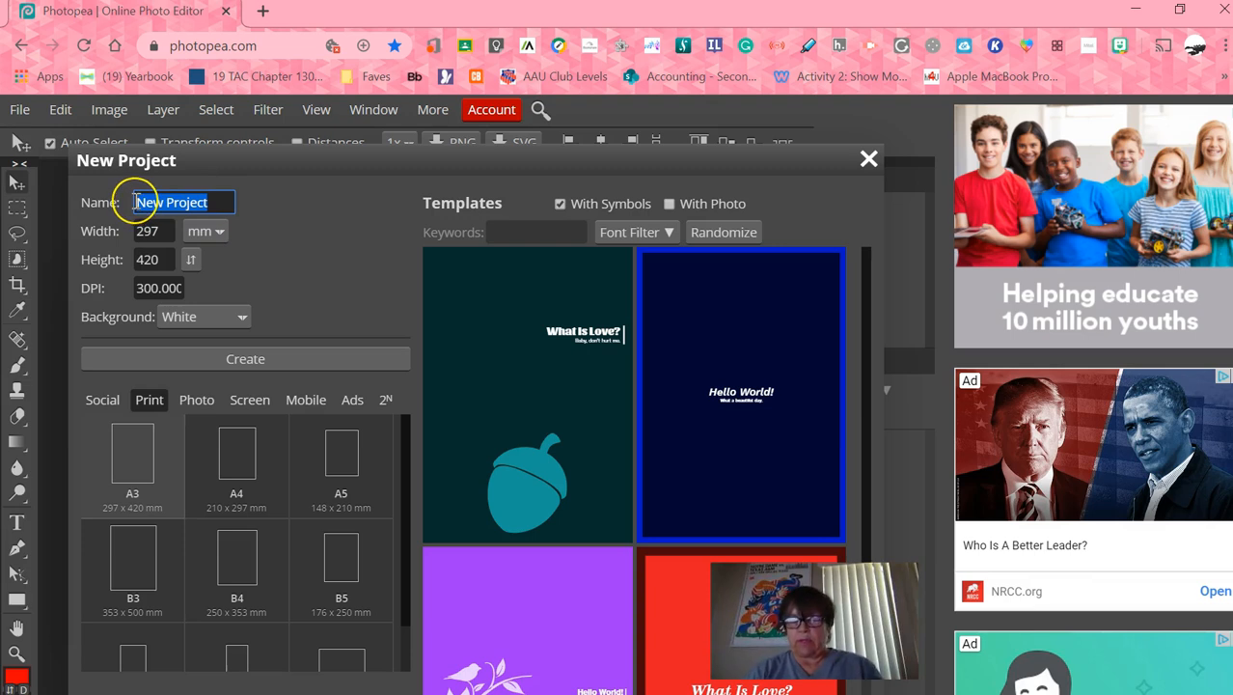
type("Brushes")
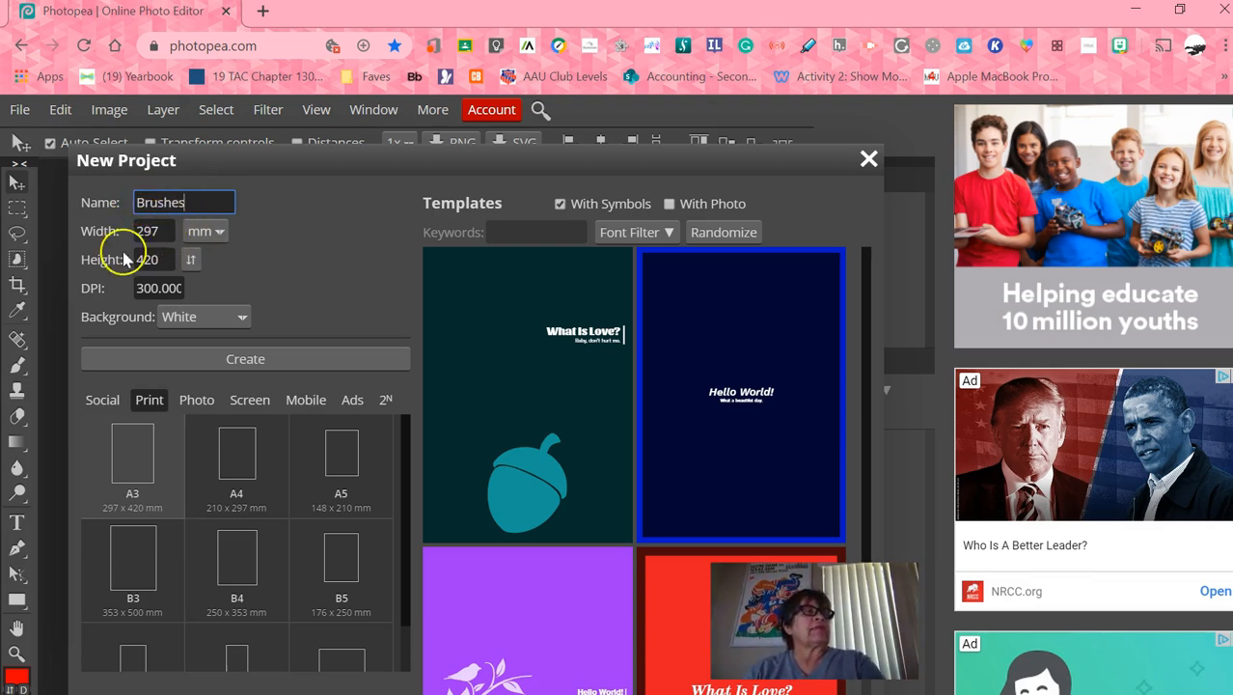
left_click(243, 360)
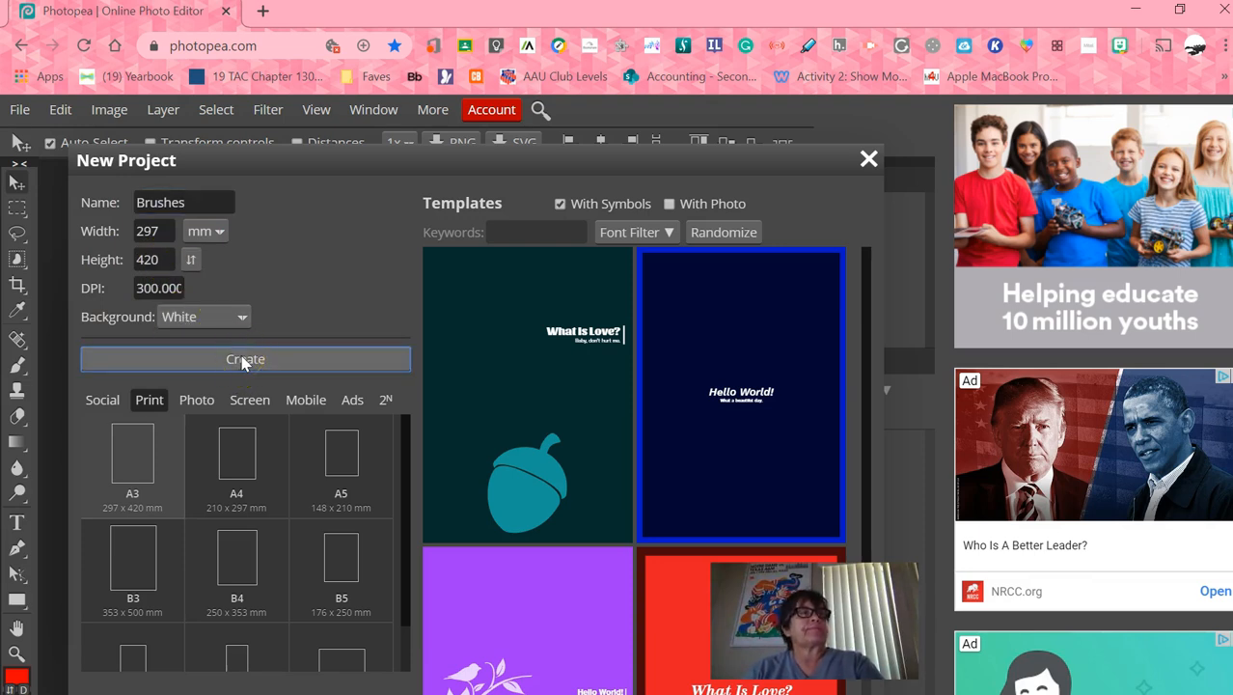
left_click(244, 361)
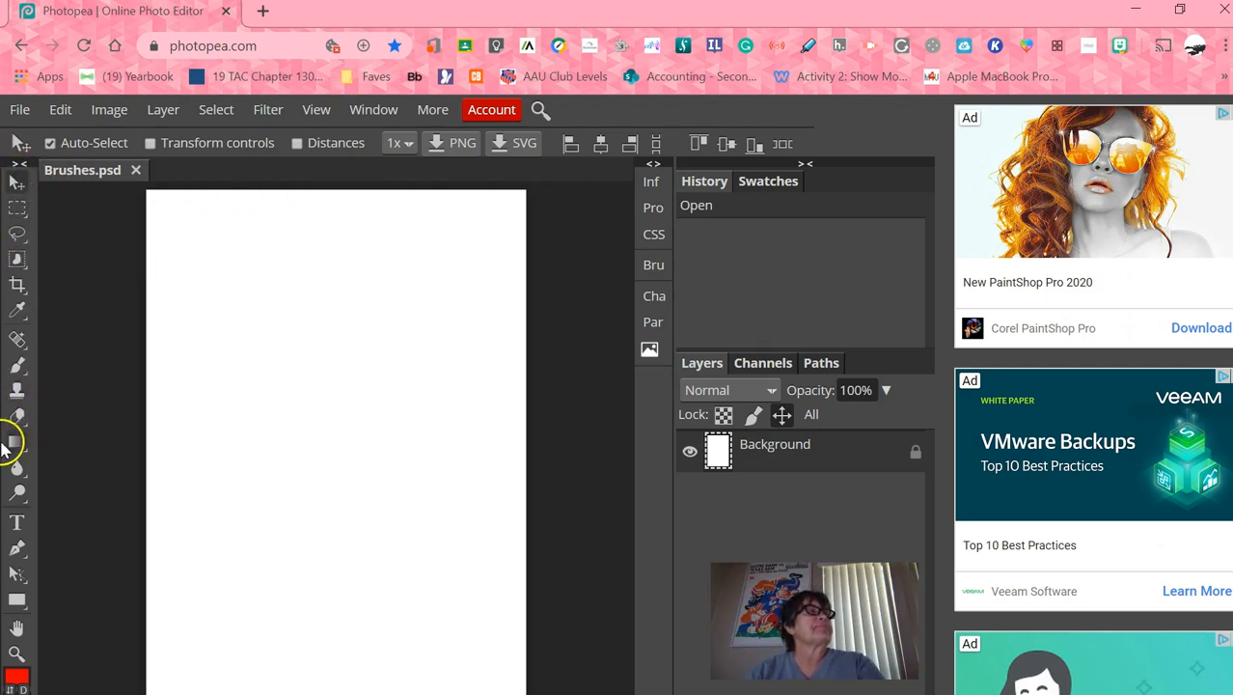
Step: Activate the Brush Tool and browse its available brush tip presets
left_click(21, 370)
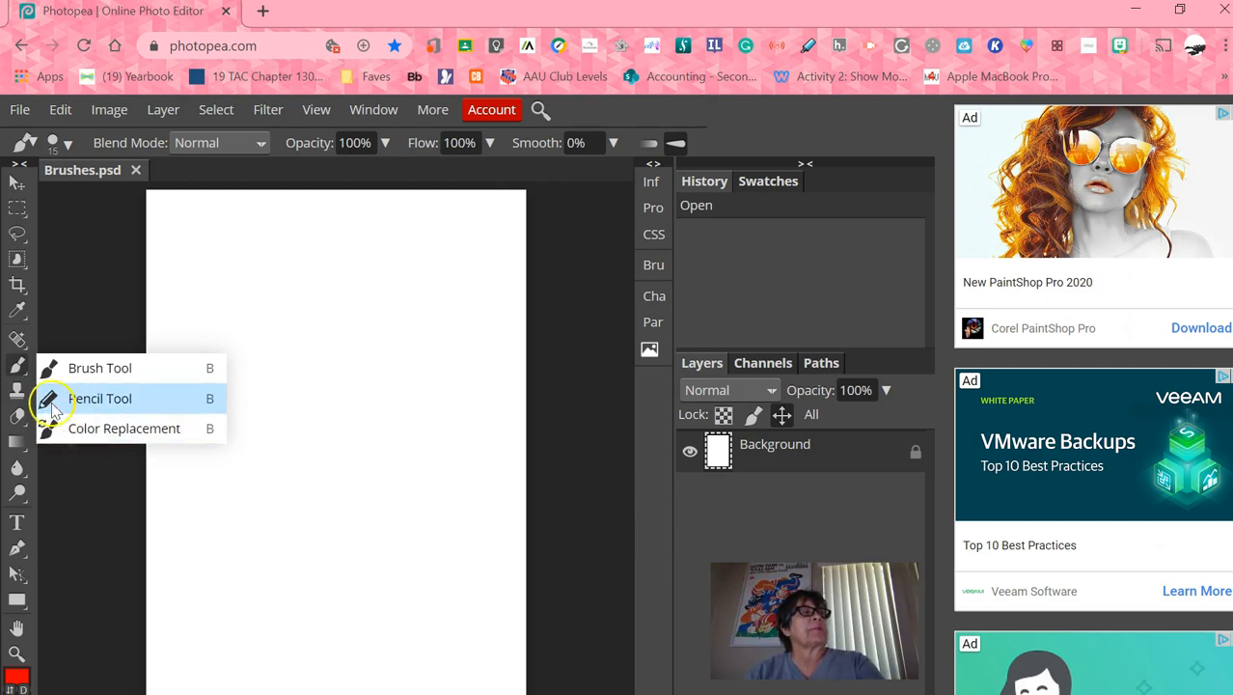
left_click(85, 370)
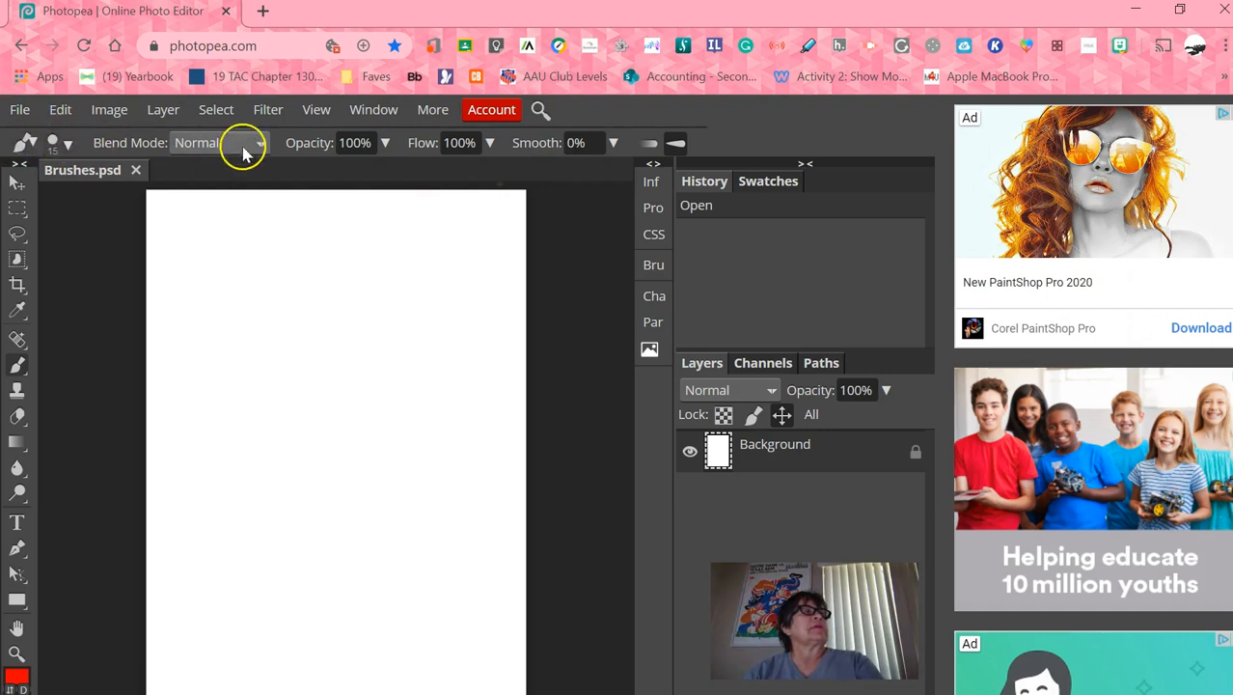
left_click(67, 145)
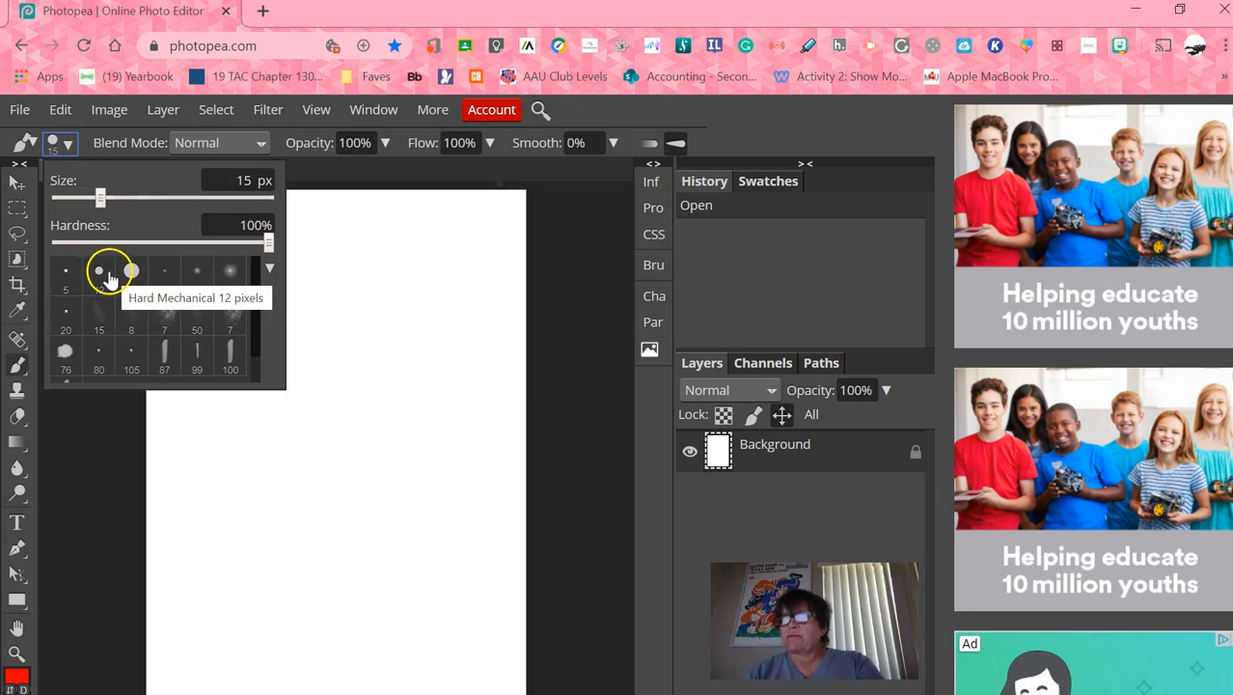
scroll(162, 278, "down", 1)
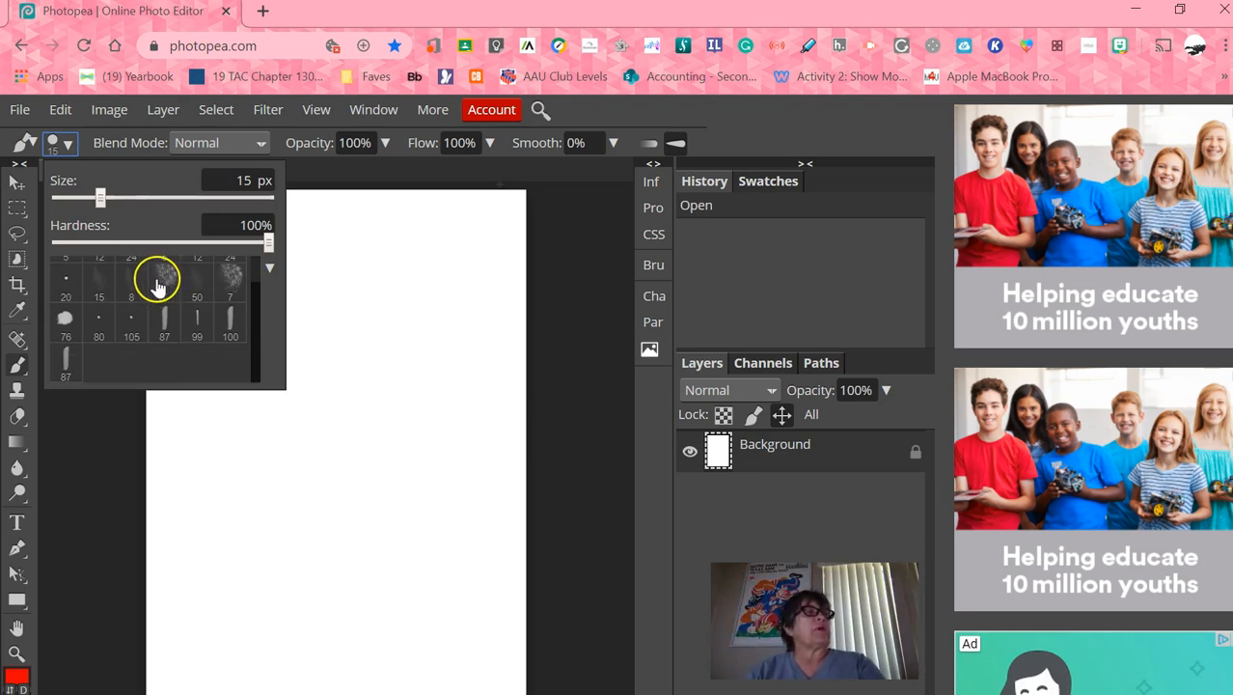
scroll(158, 282, "up", 1)
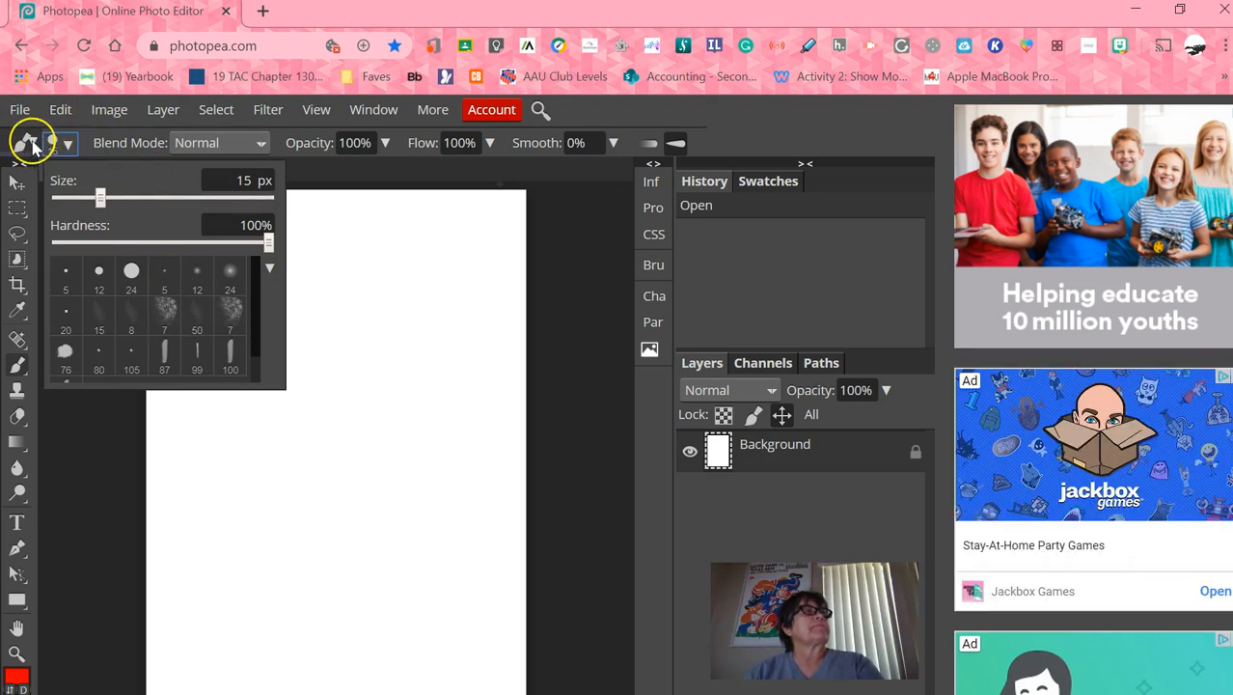
left_click(29, 143)
left_click(29, 142)
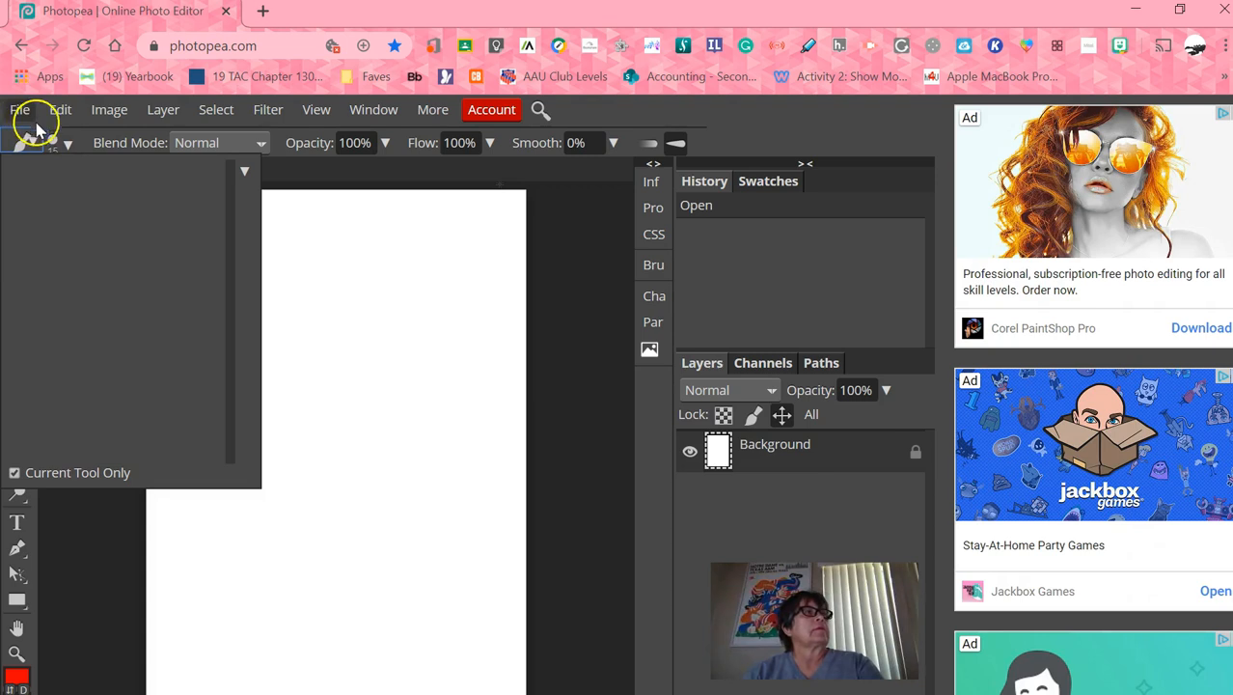
left_click(58, 145)
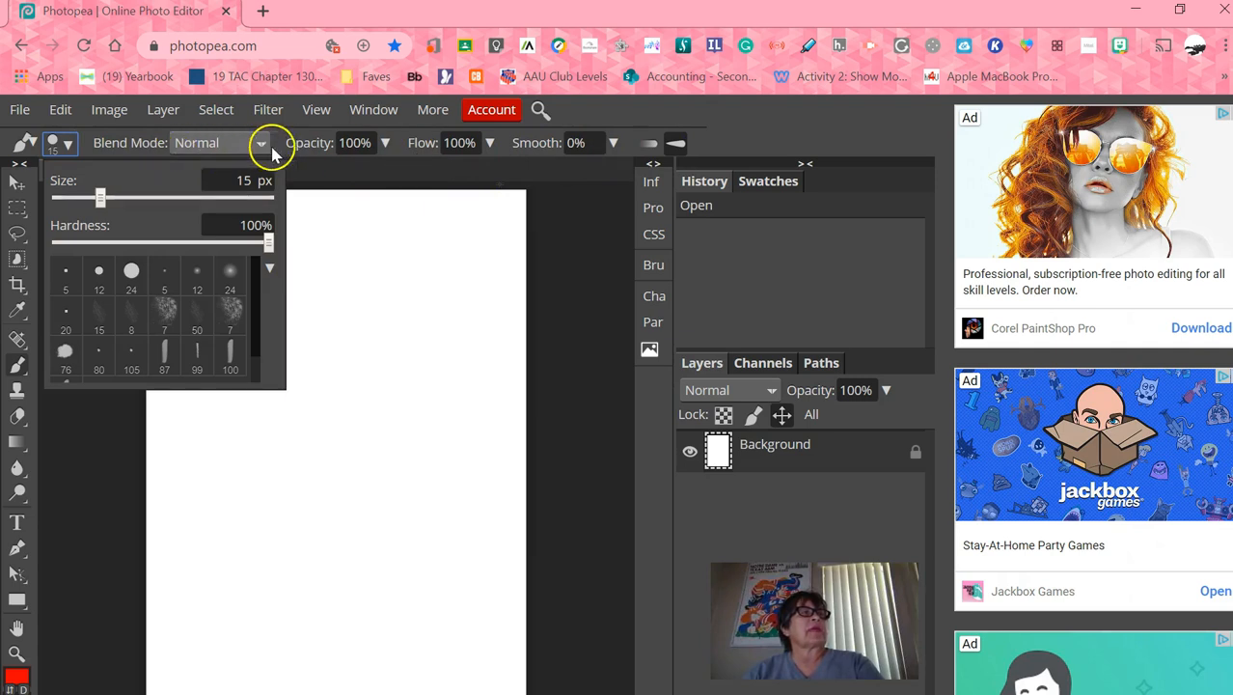
left_click(22, 168)
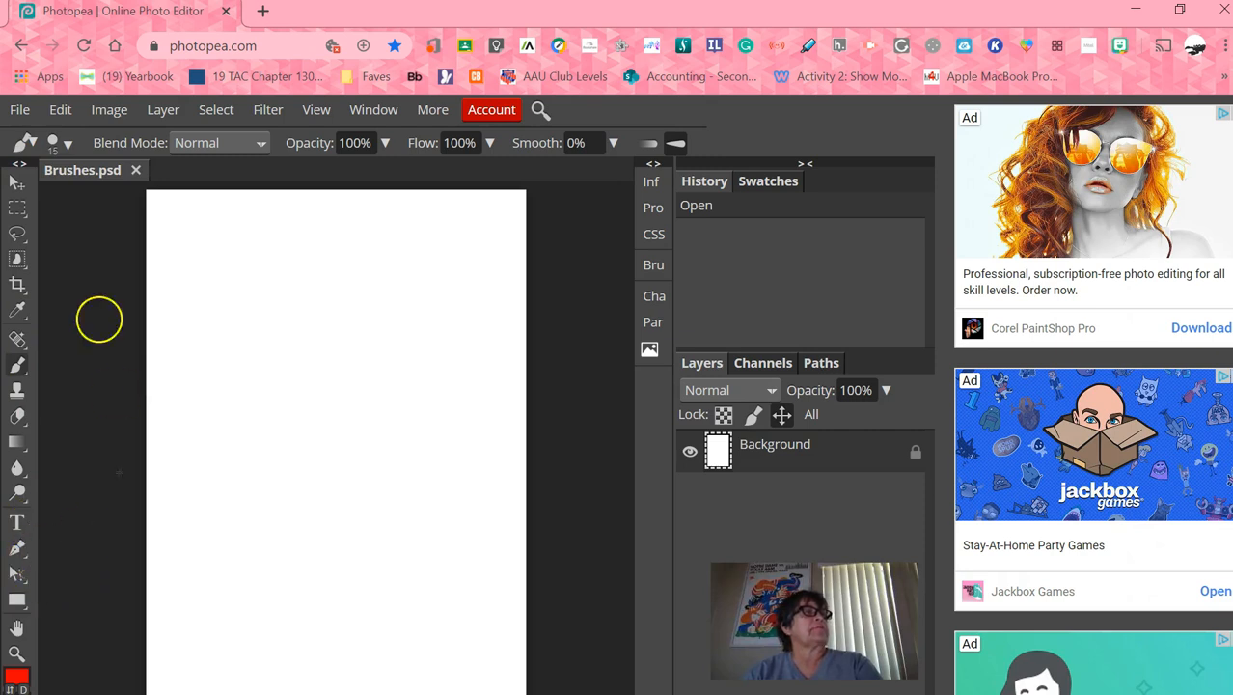
Step: Paint red strokes across the canvas using the 24 px hard round preset adjusted to 393 px size and 57% hardness
left_click(61, 142)
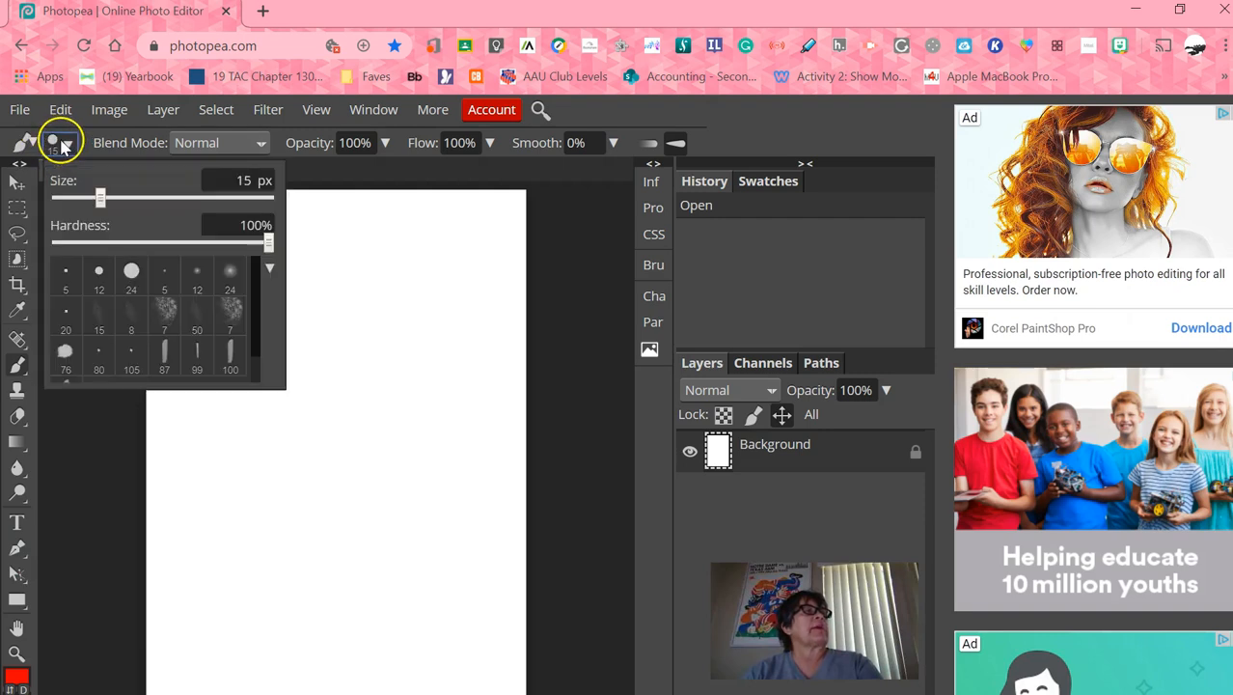
left_click(132, 271)
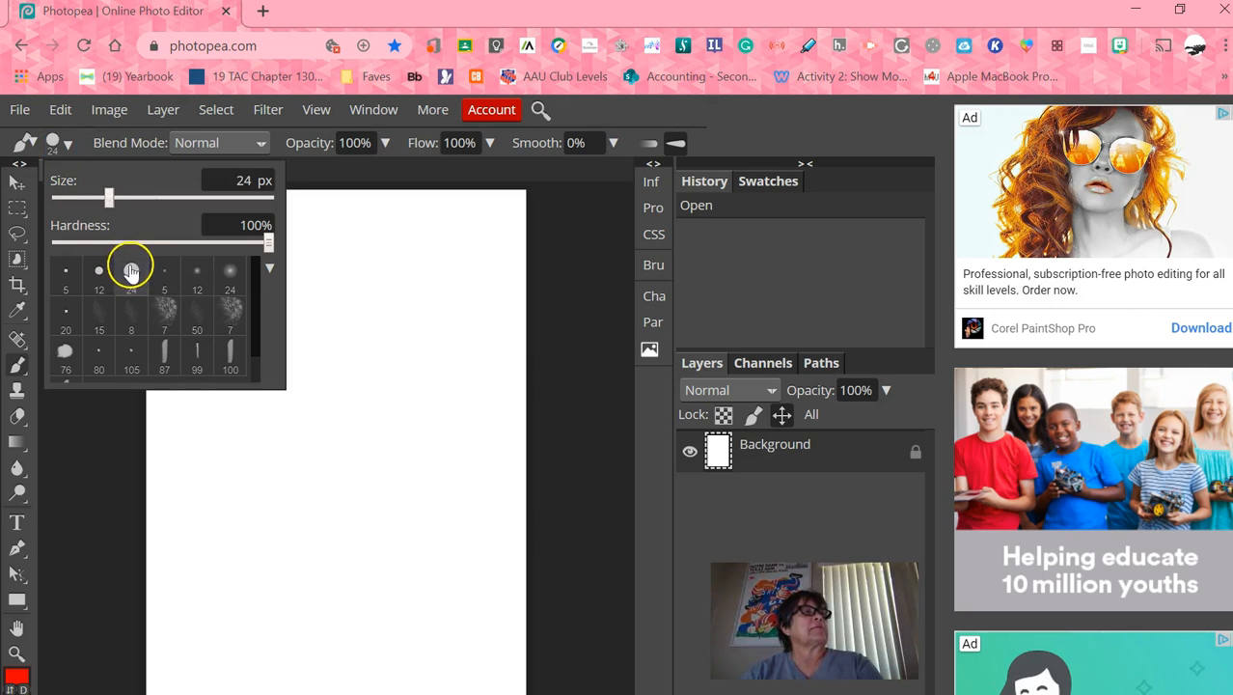
left_click_drag(269, 246, 179, 241)
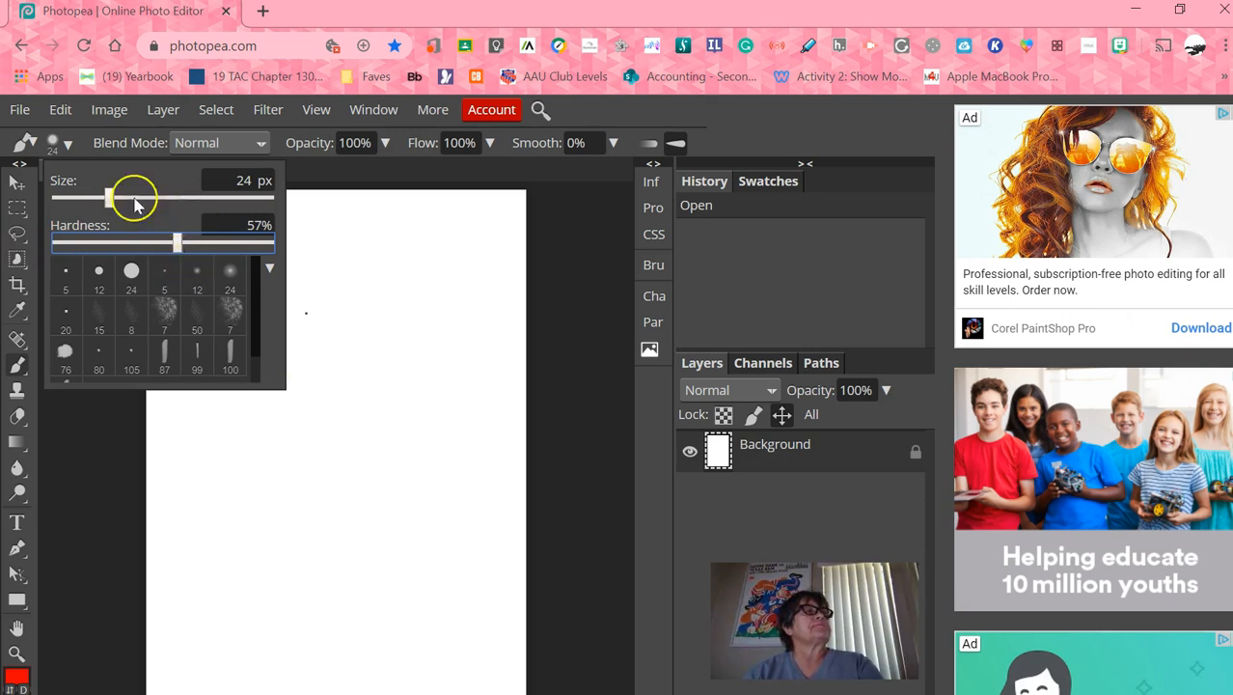
left_click_drag(110, 198, 207, 209)
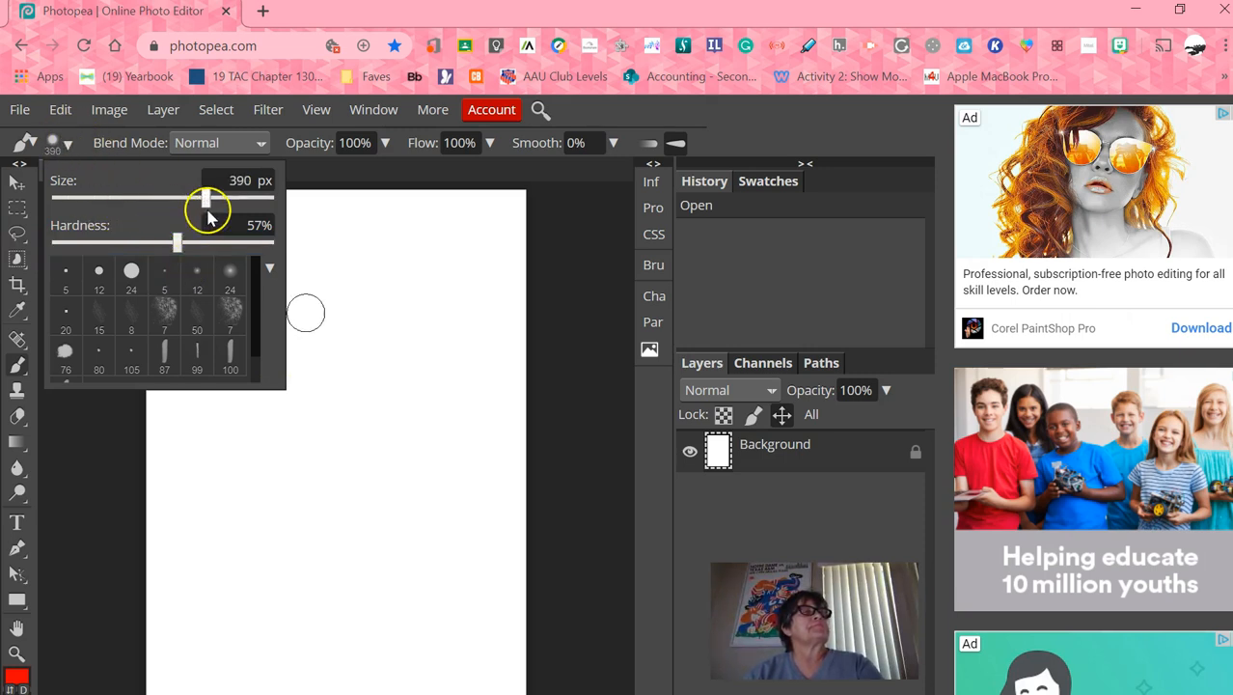
left_click(427, 333)
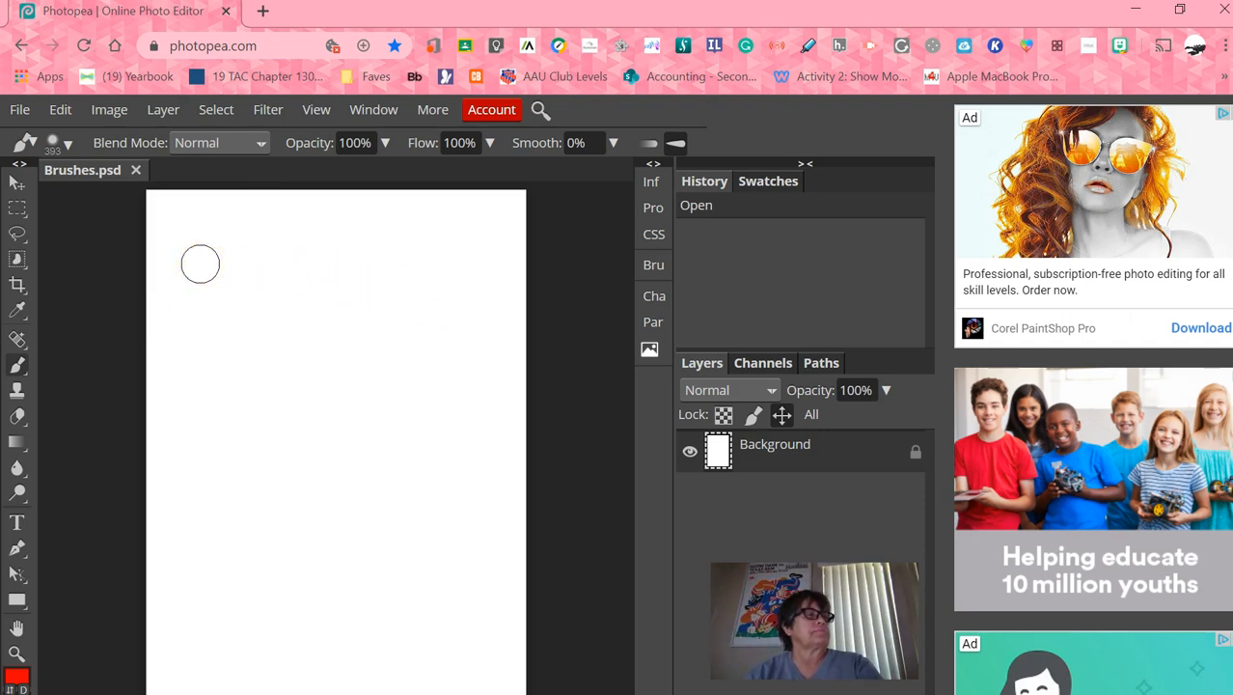
left_click_drag(201, 263, 365, 306)
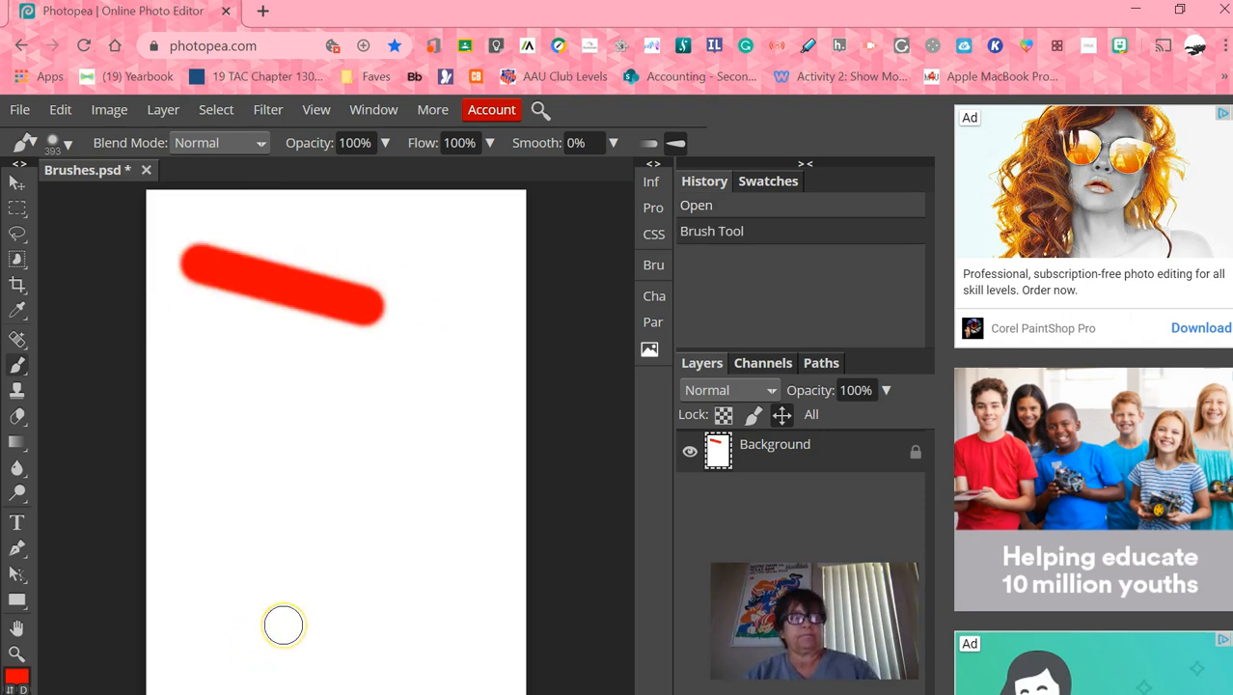
mouse_move(194, 481)
left_mouse_down()
mouse_move(215, 460)
mouse_move(466, 438)
mouse_move(393, 553)
mouse_move(206, 561)
mouse_move(179, 575)
mouse_move(181, 558)
left_mouse_up()
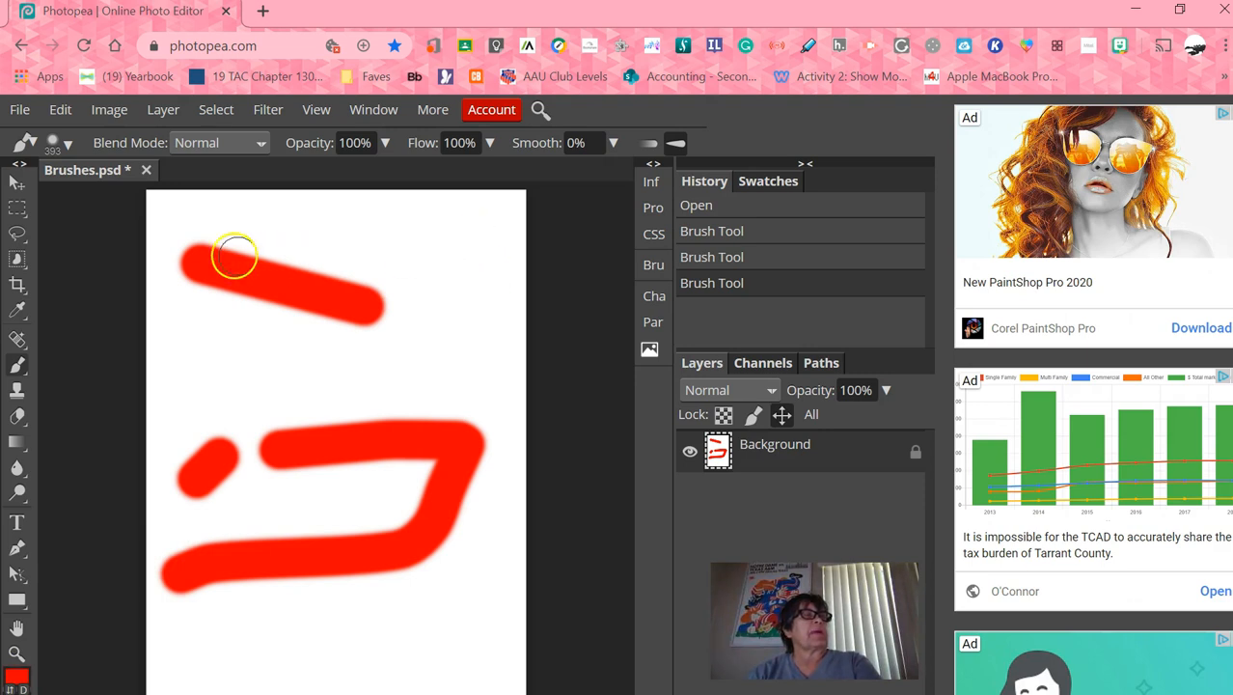
Step: Undo the last brush stroke and restore it
left_click(58, 111)
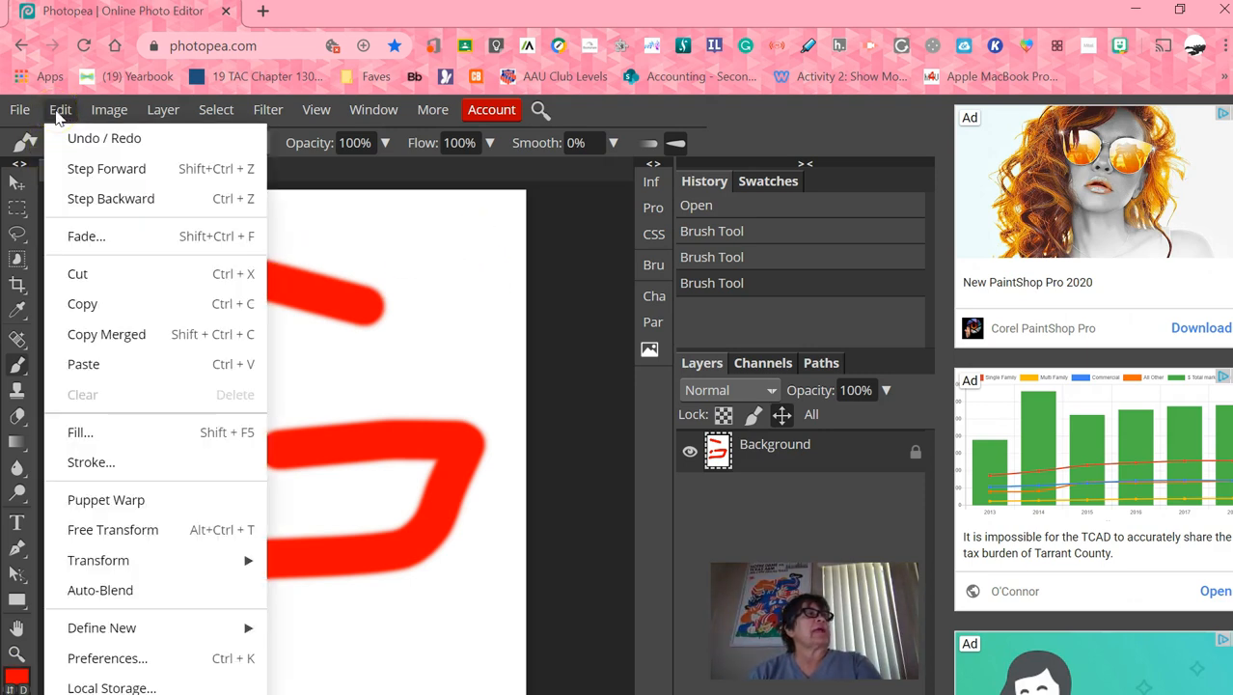
left_click(106, 143)
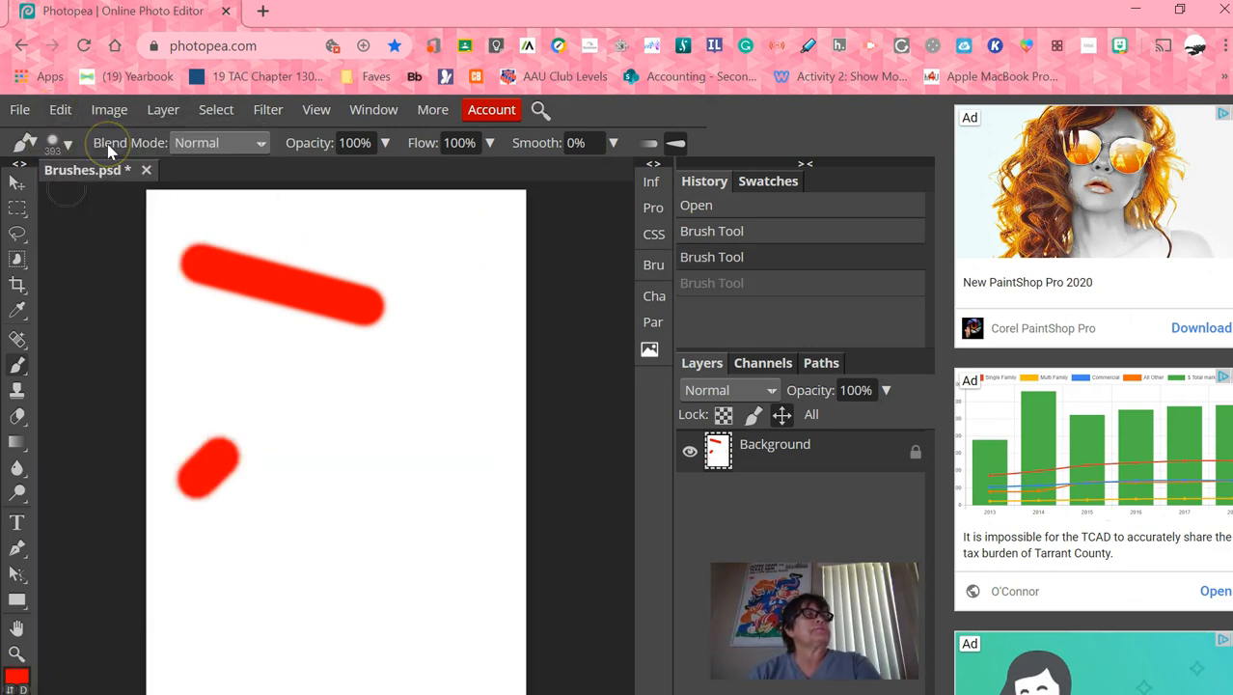
left_click(59, 112)
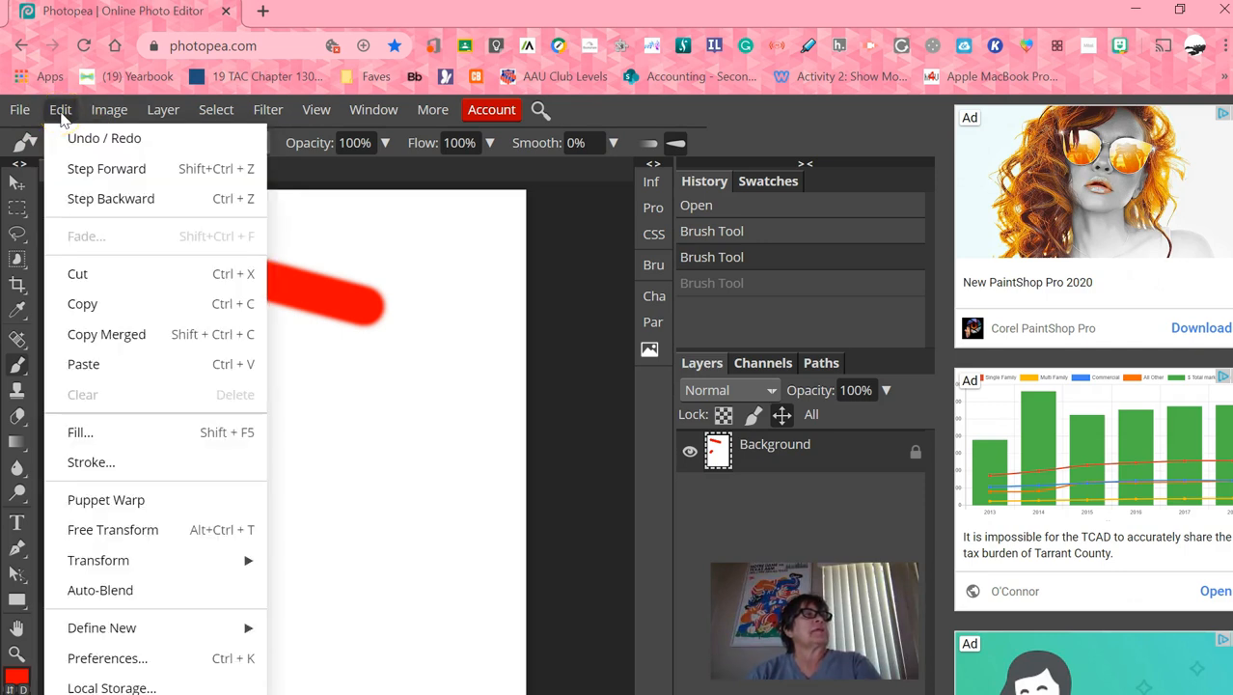
left_click(125, 153)
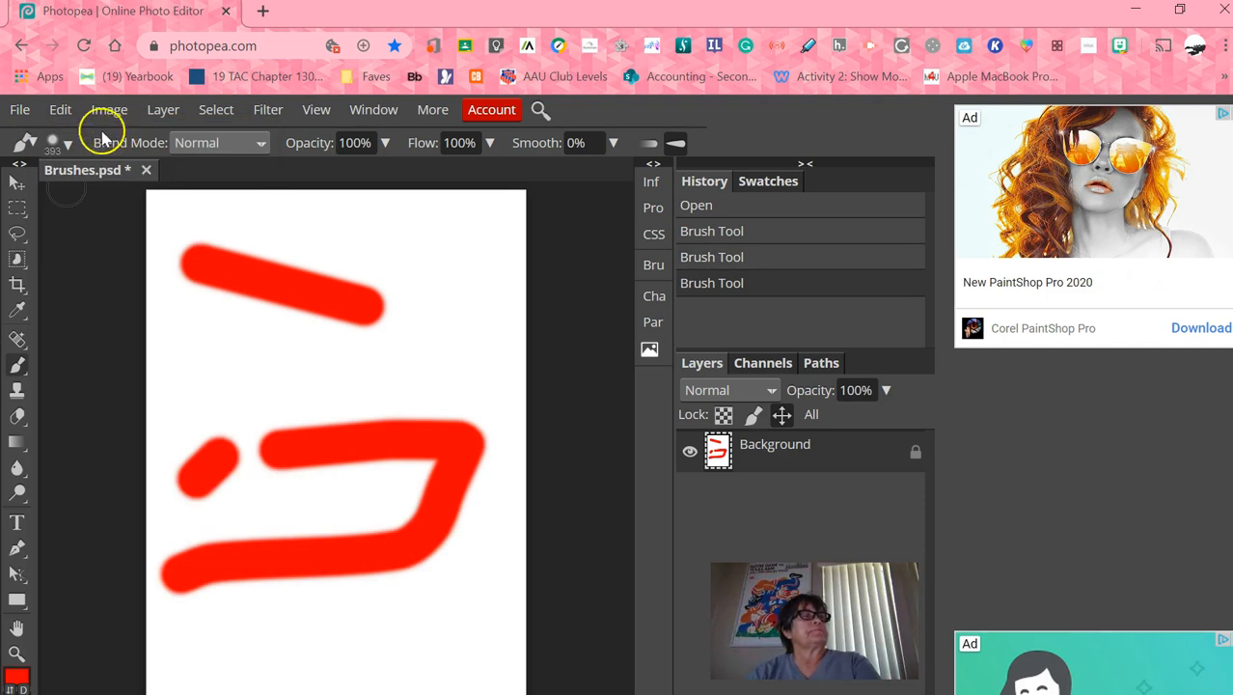
Step: Undo all three brush strokes one at a time to clear the canvas
left_click(60, 112)
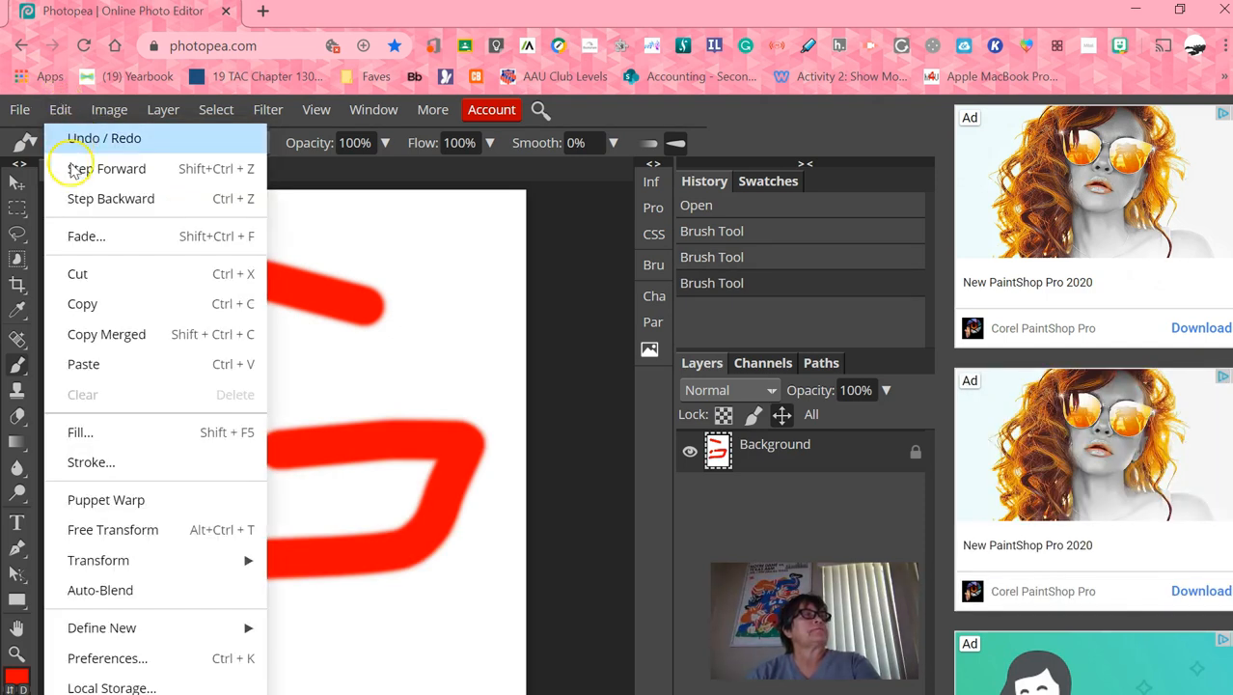
left_click(104, 202)
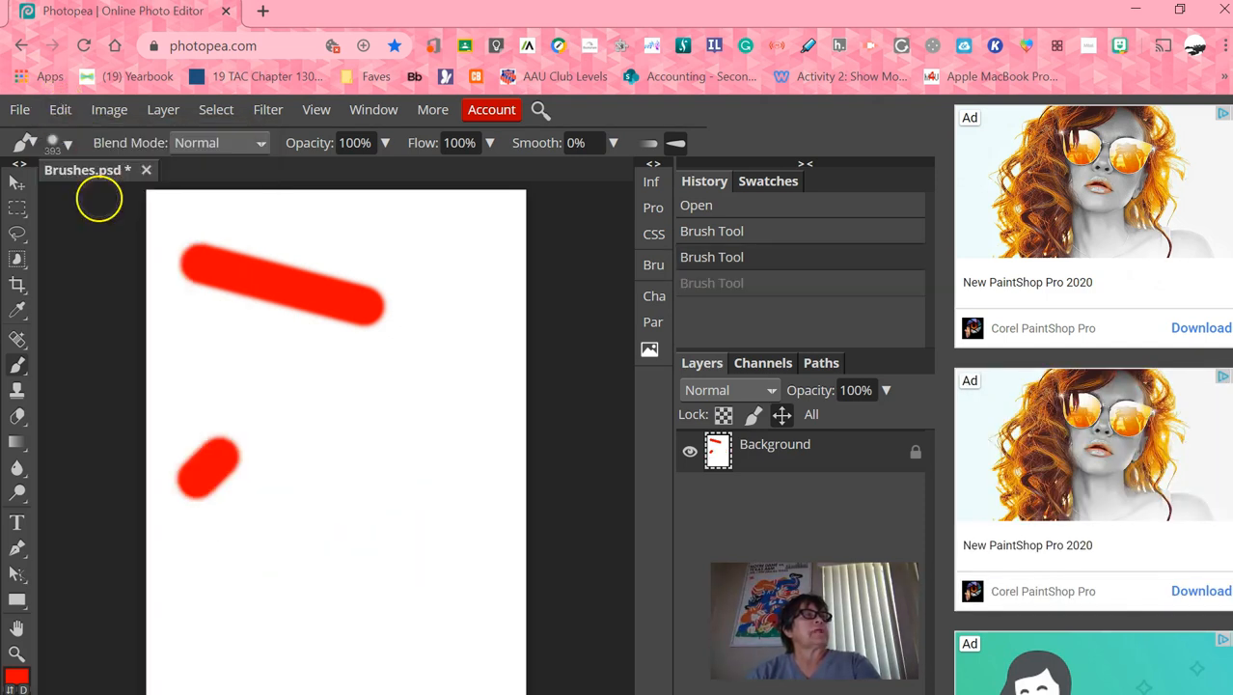
left_click(59, 110)
left_click(97, 199)
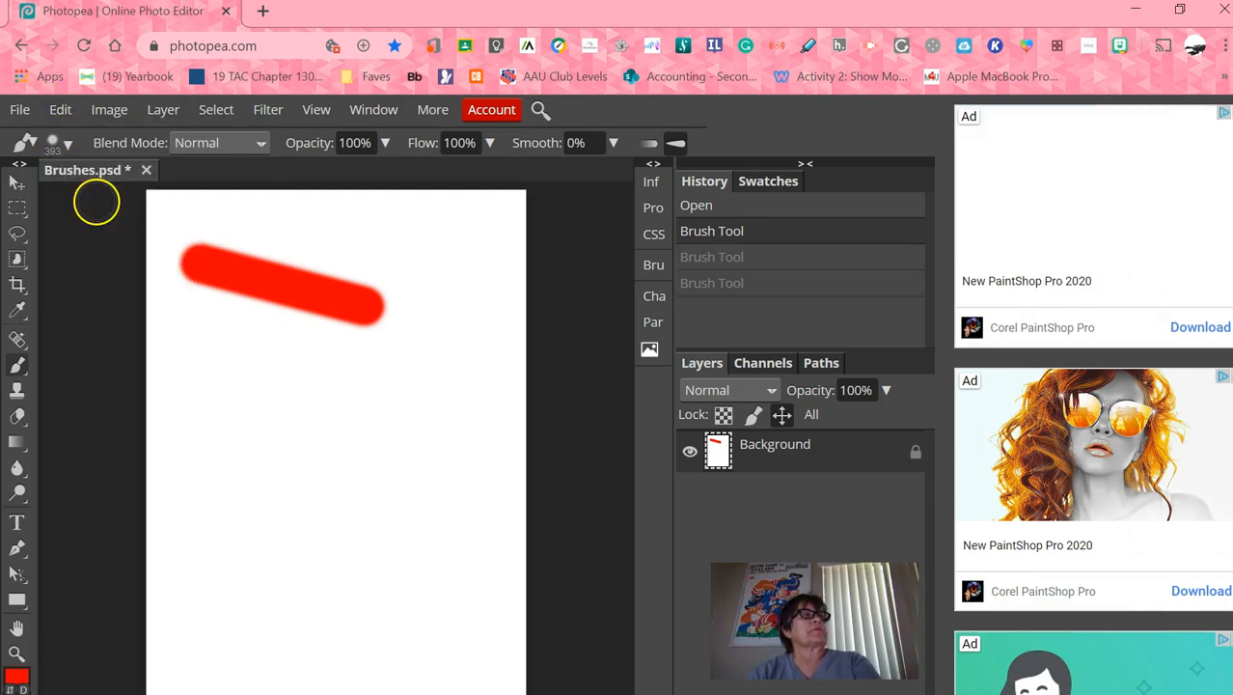
left_click(60, 110)
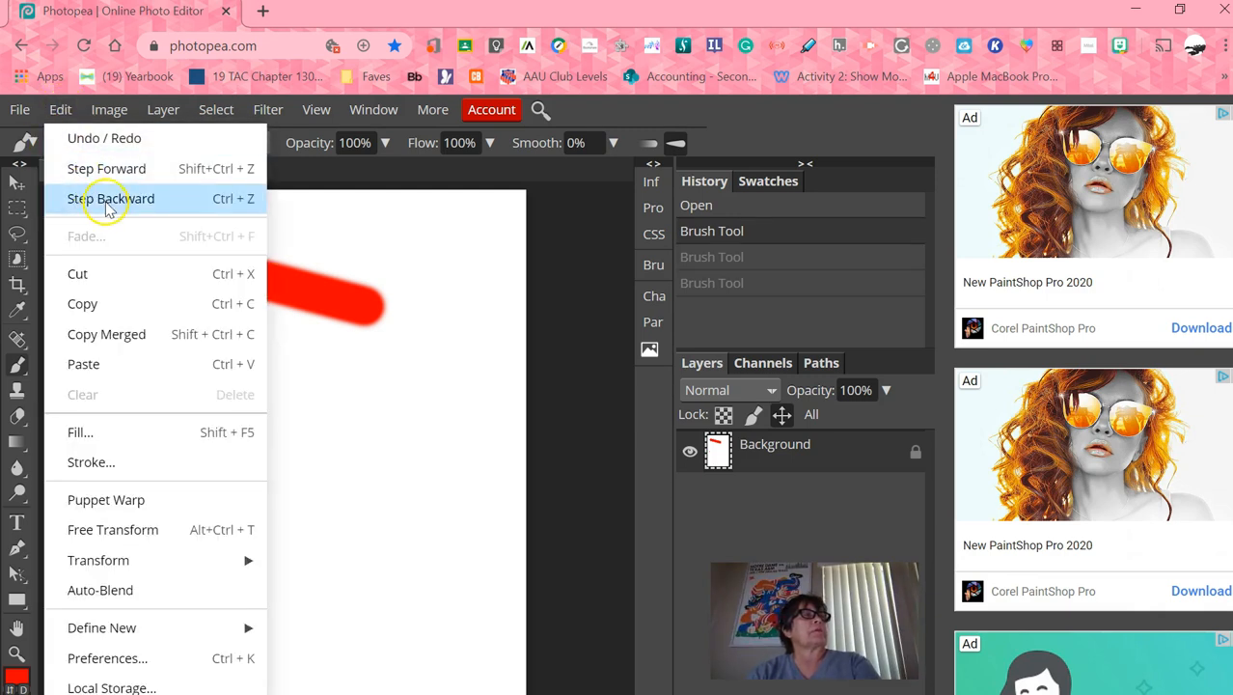
left_click(109, 204)
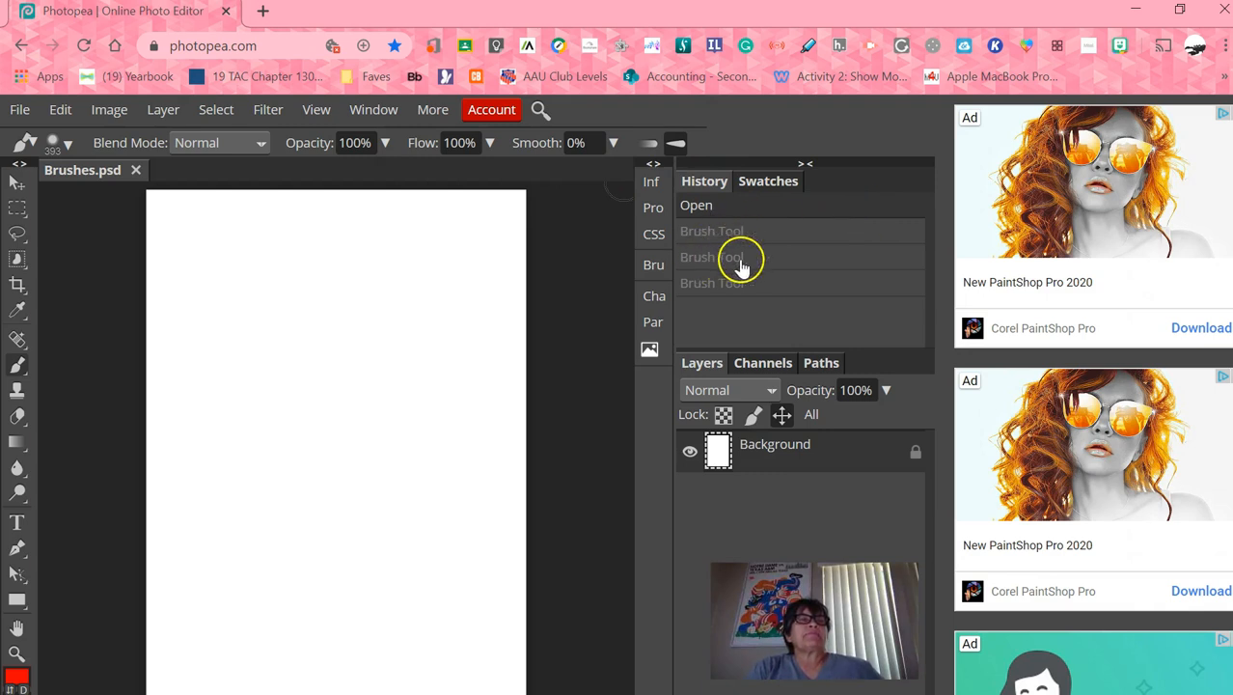
Step: Raise the brush hardness to 98% and select the 76 px RoundNoisyMarker brush preset
left_click(655, 266)
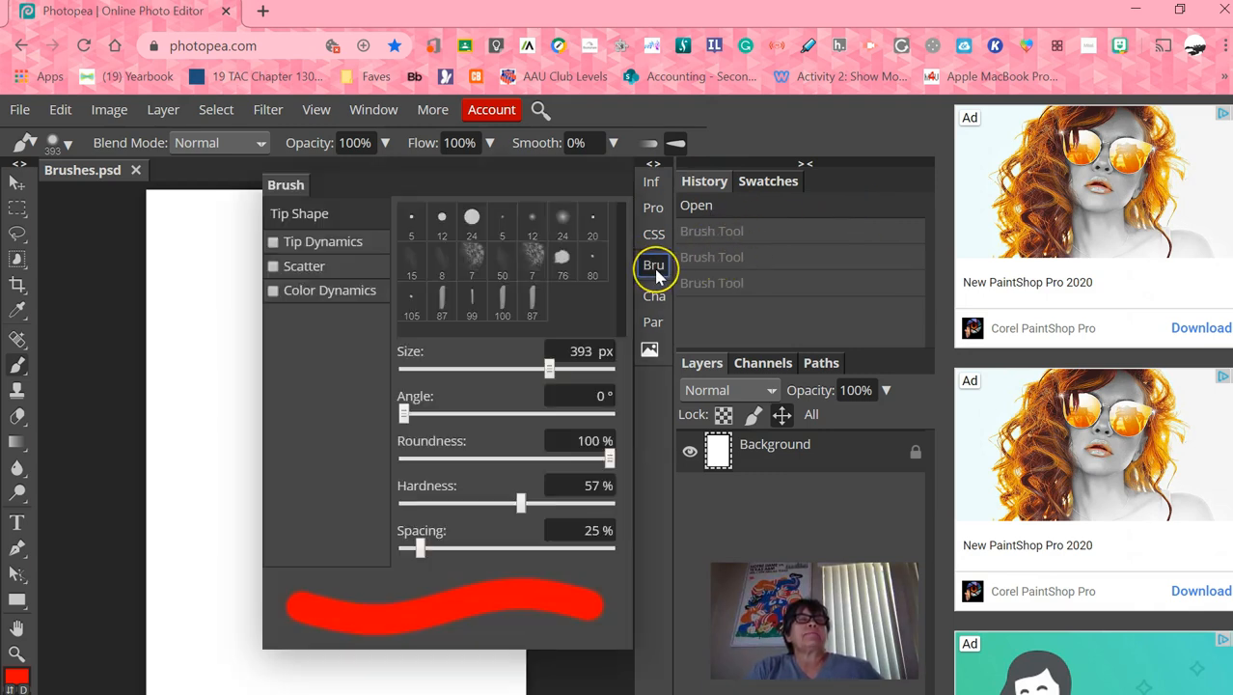
left_click(658, 277)
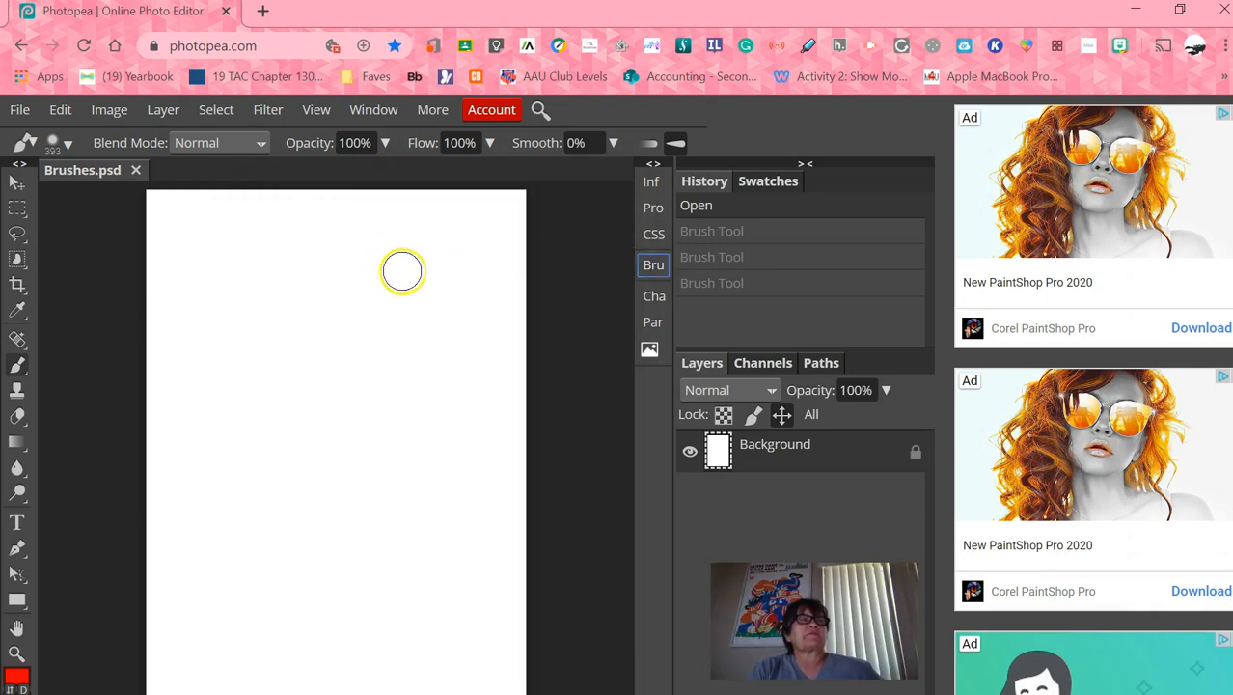
left_click(68, 145)
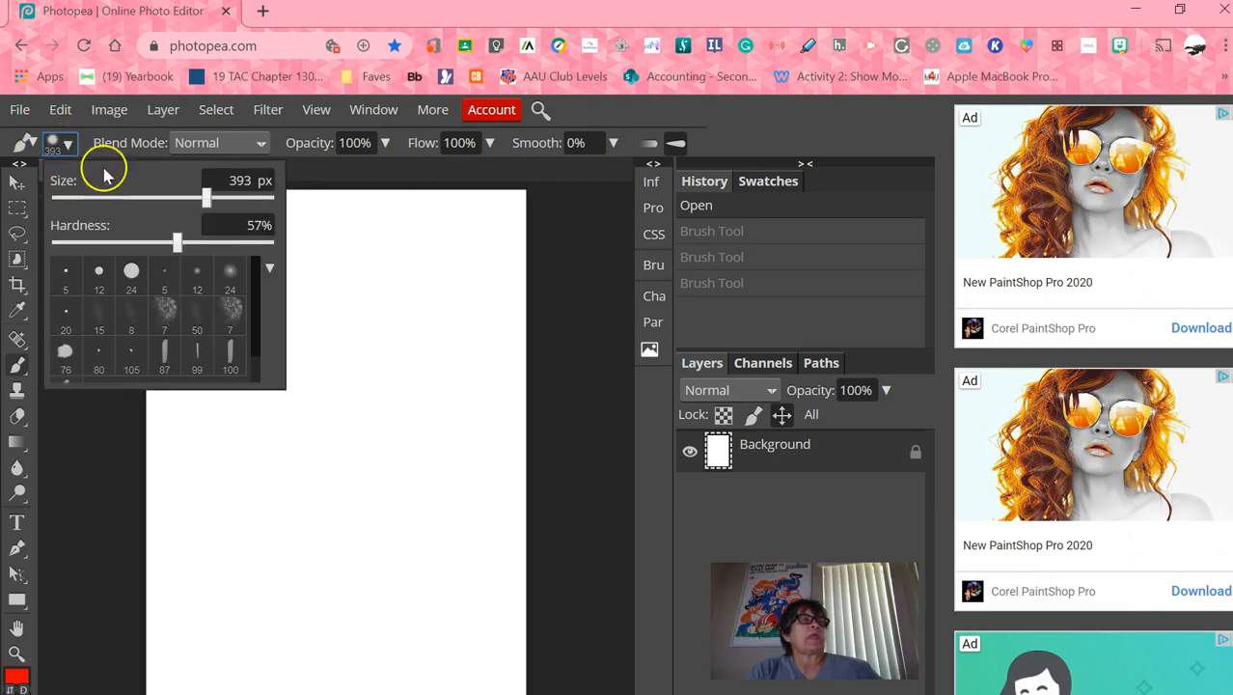
left_click_drag(176, 244, 267, 242)
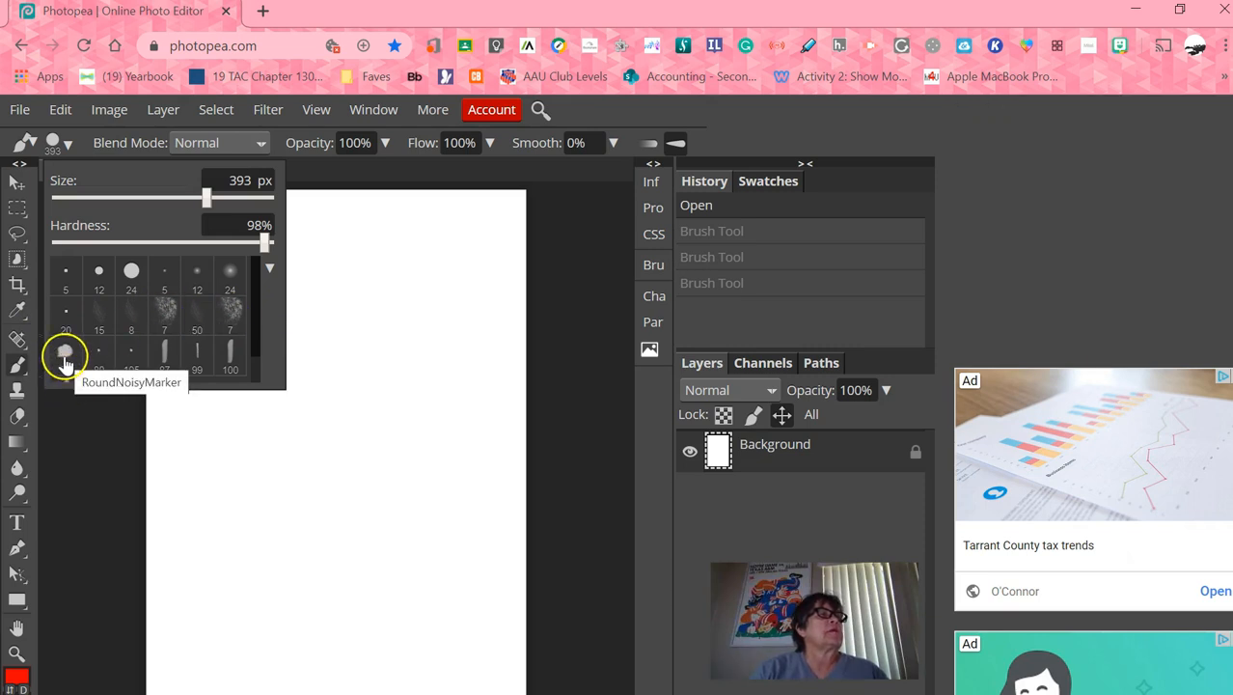
scroll(62, 344, "down", 1)
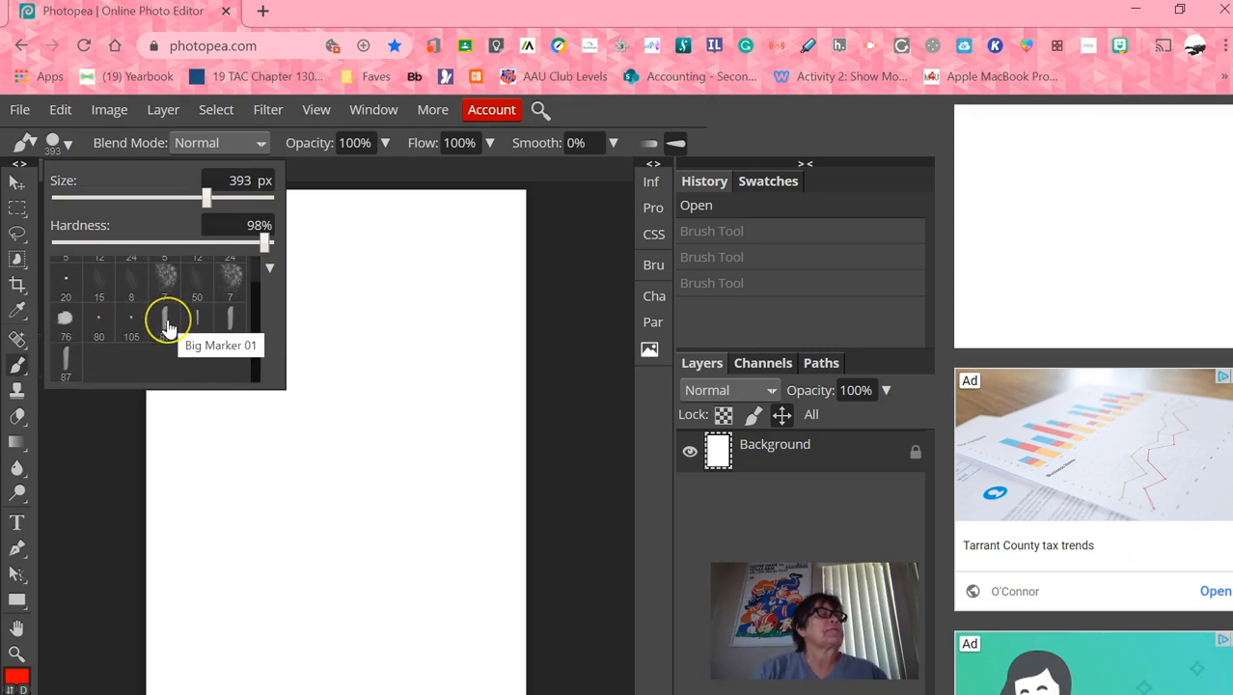
left_click(63, 322)
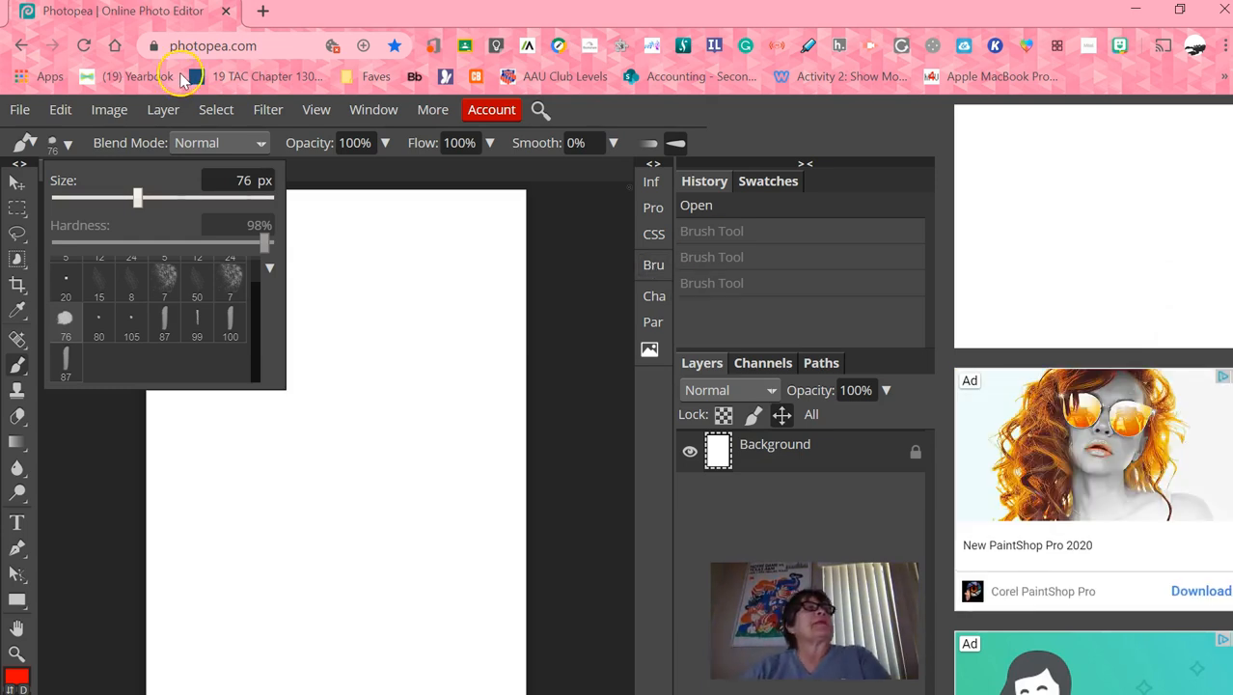
Step: Open the brush settings and set the tip's angle to 41° and roundness to 34%
left_click(377, 111)
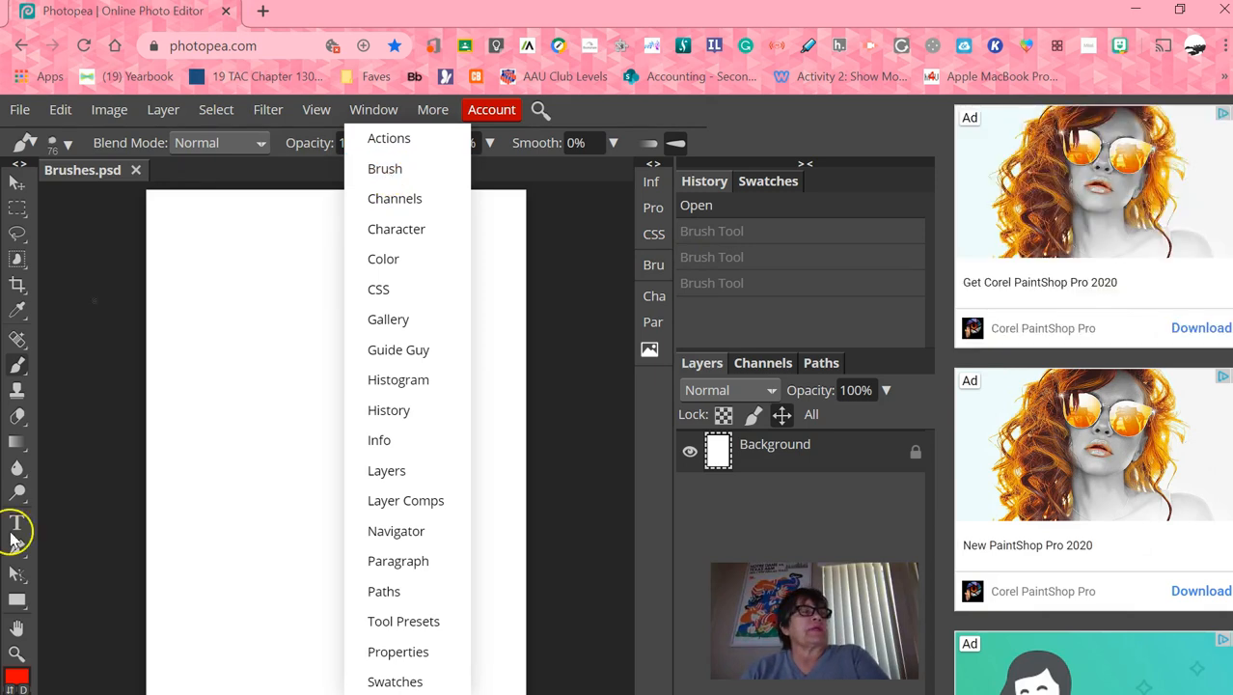
left_click(655, 266)
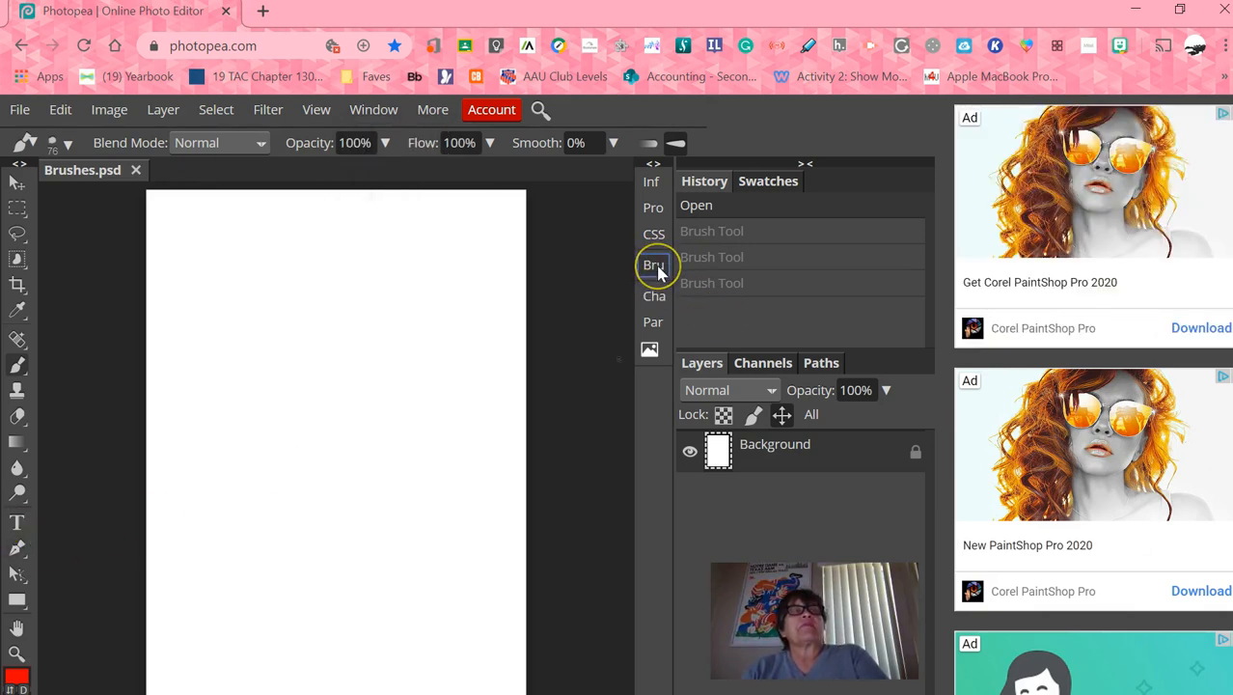
left_click(655, 267)
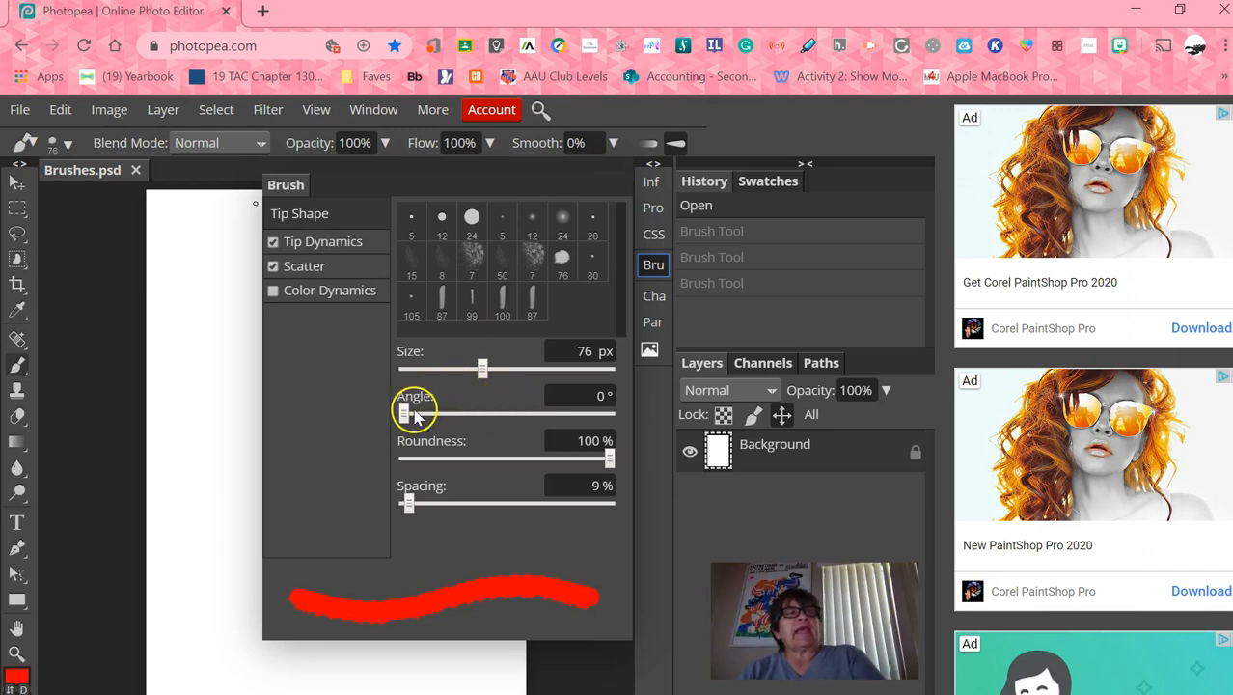
left_click_drag(407, 413, 458, 416)
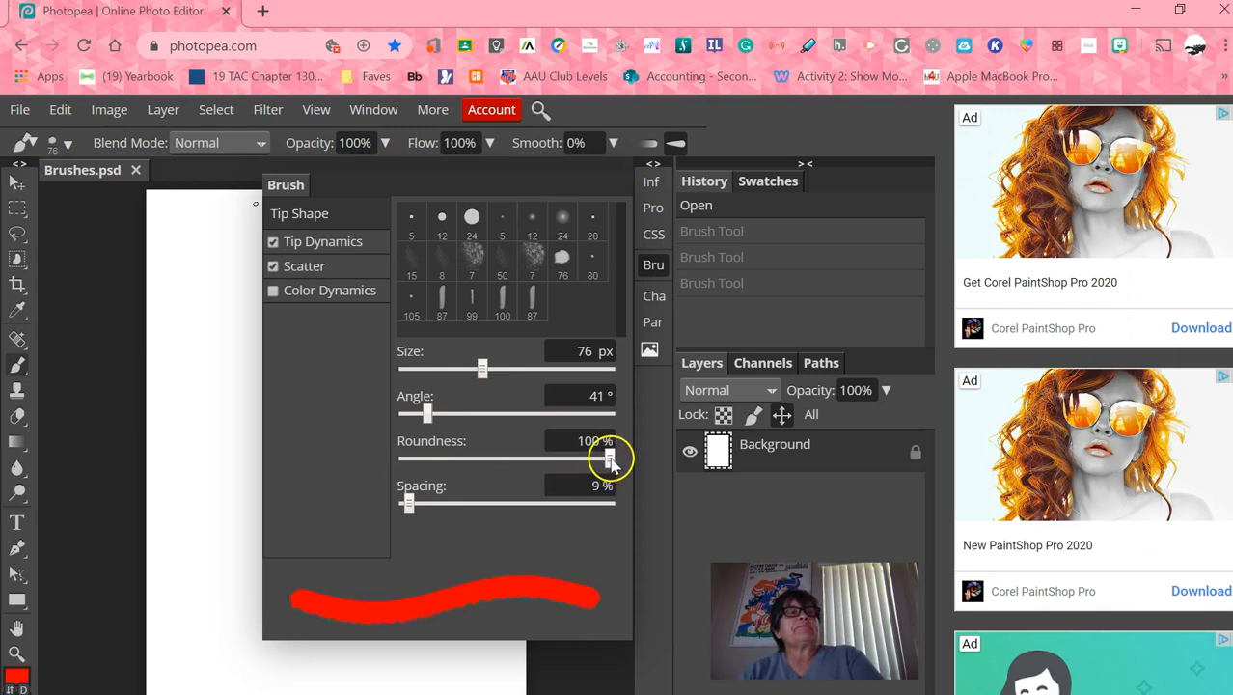
left_click_drag(610, 458, 527, 459)
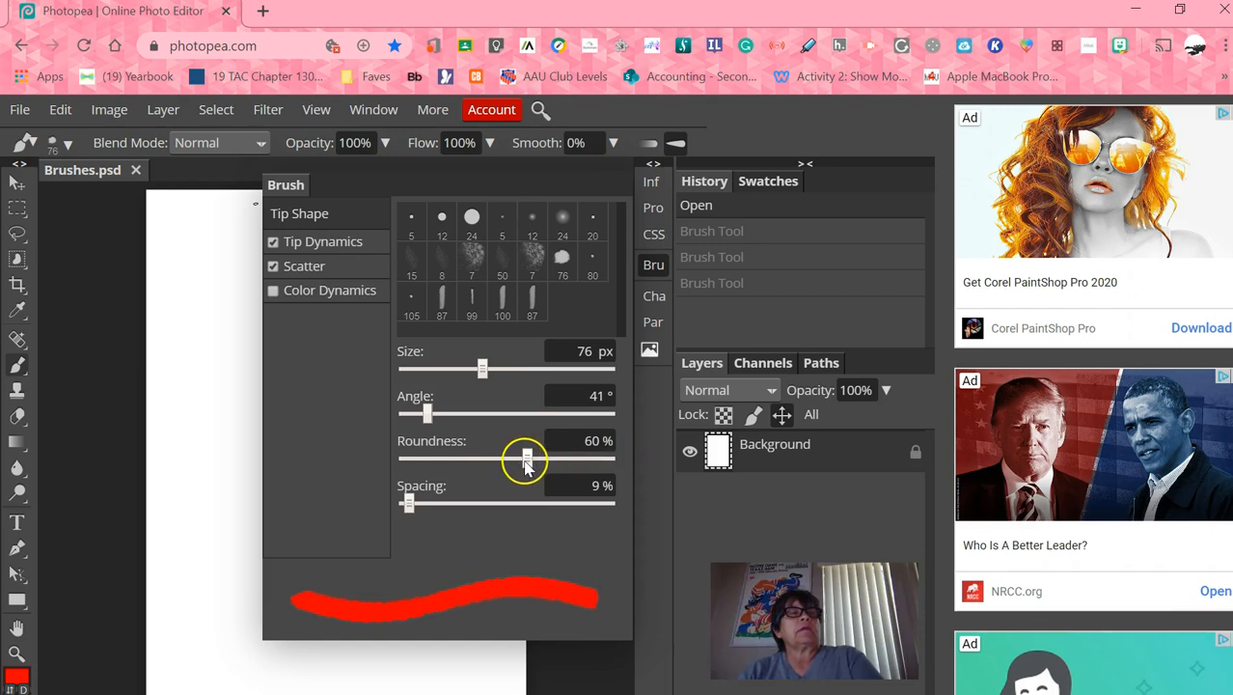
left_click_drag(527, 460, 523, 460)
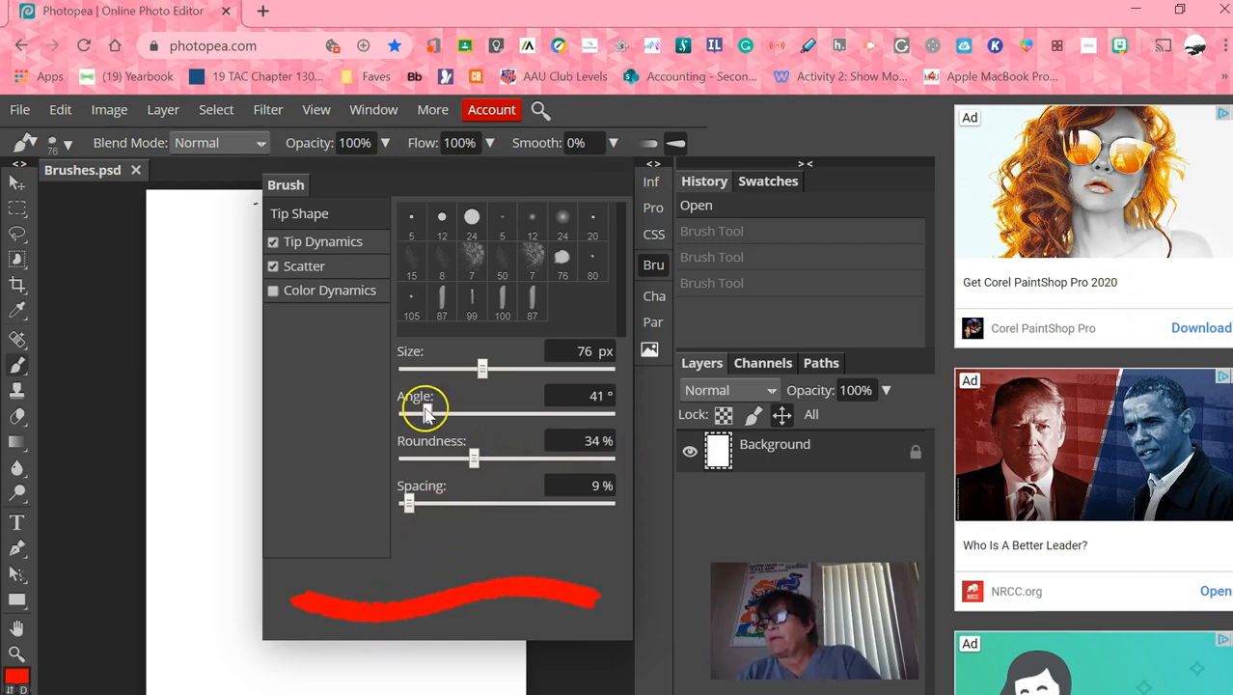
Step: Increase the brush tip's spacing to 74%
left_click(401, 510)
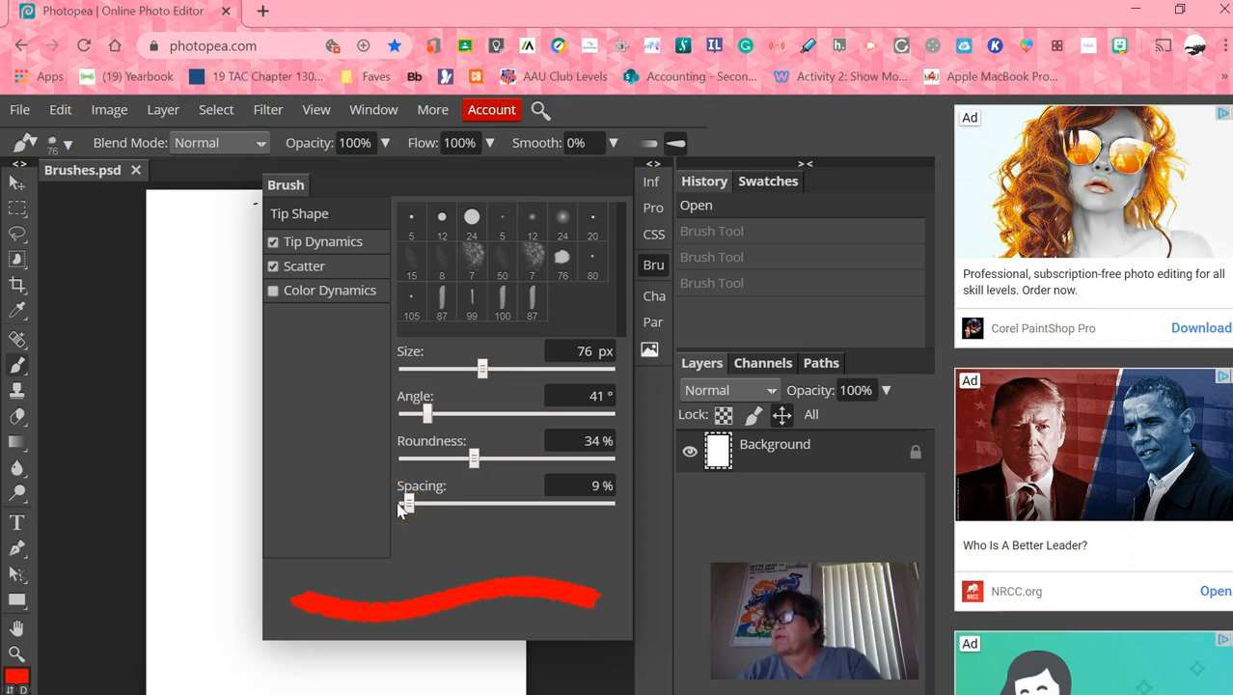
left_click(409, 502)
left_click(606, 491)
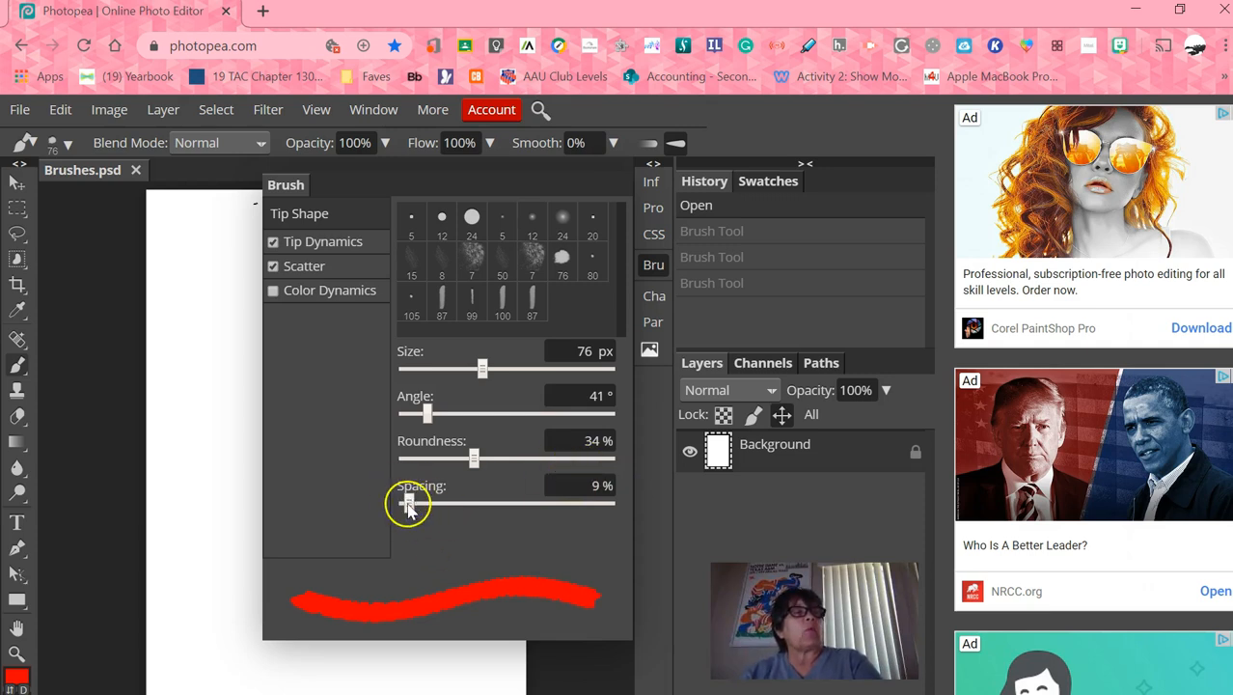
mouse_move(413, 512)
left_mouse_down()
mouse_move(388, 507)
mouse_move(406, 501)
left_mouse_up()
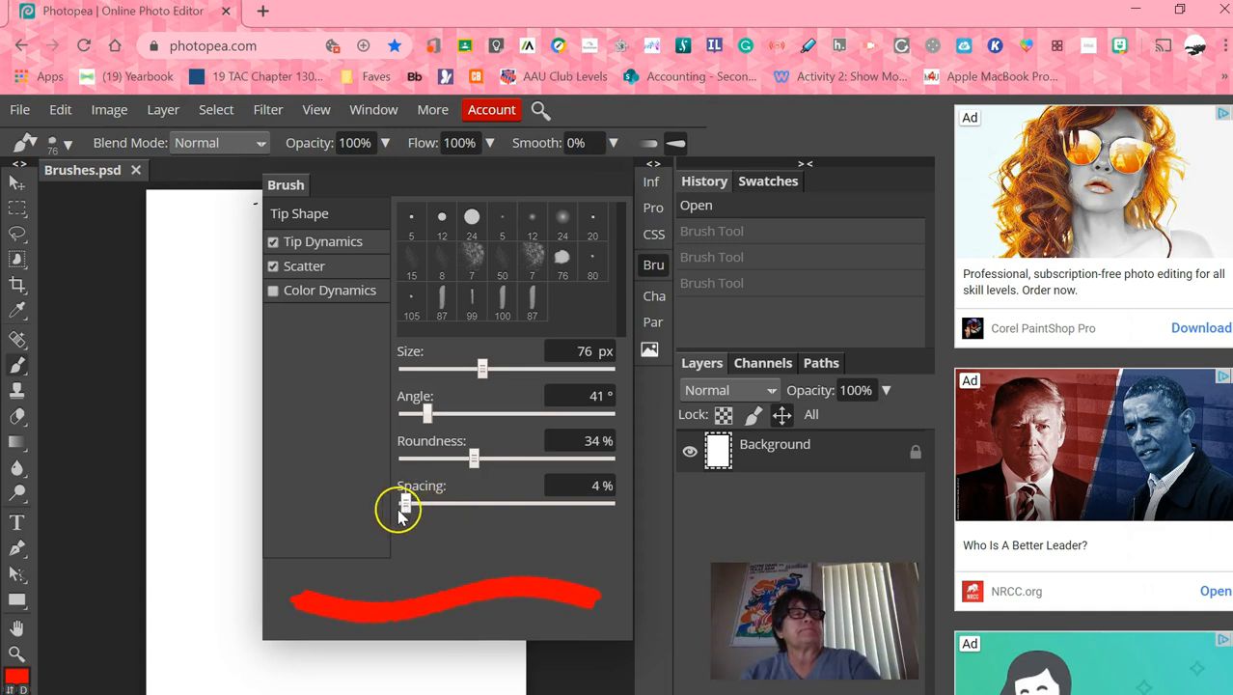
left_click_drag(407, 501, 453, 508)
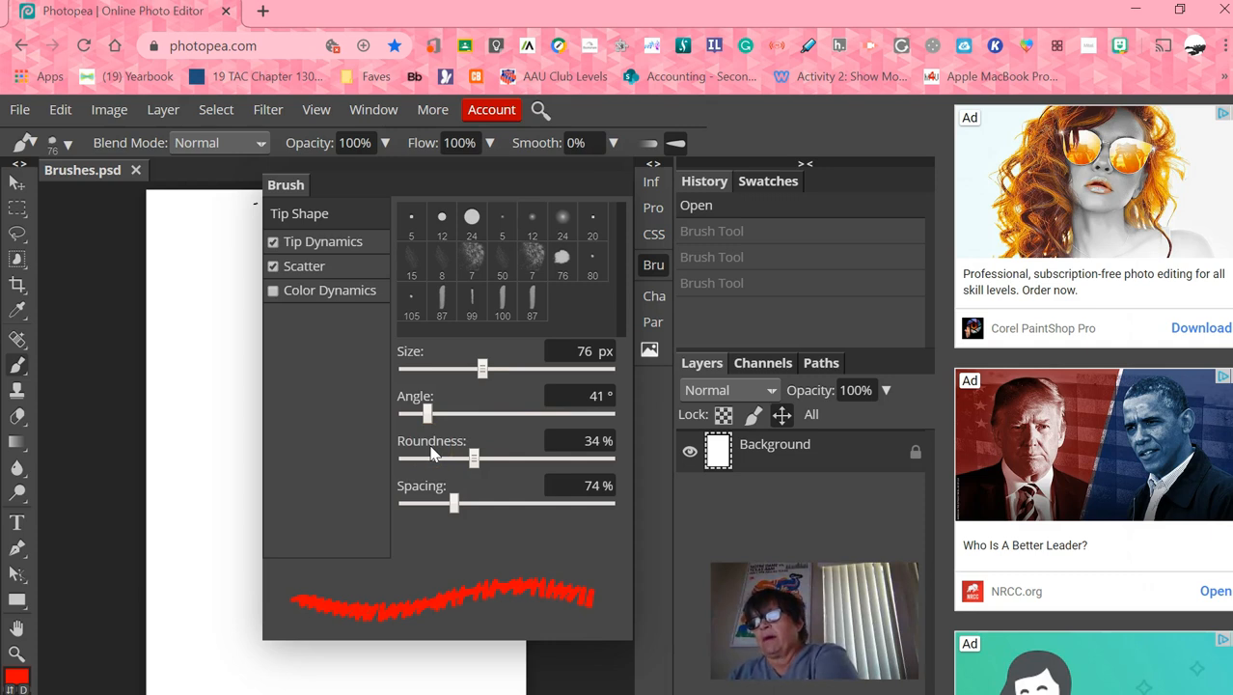
Step: Set the brush's Scatter options to 110% position jitter, a count of 11 and 34% count jitter
left_click(307, 266)
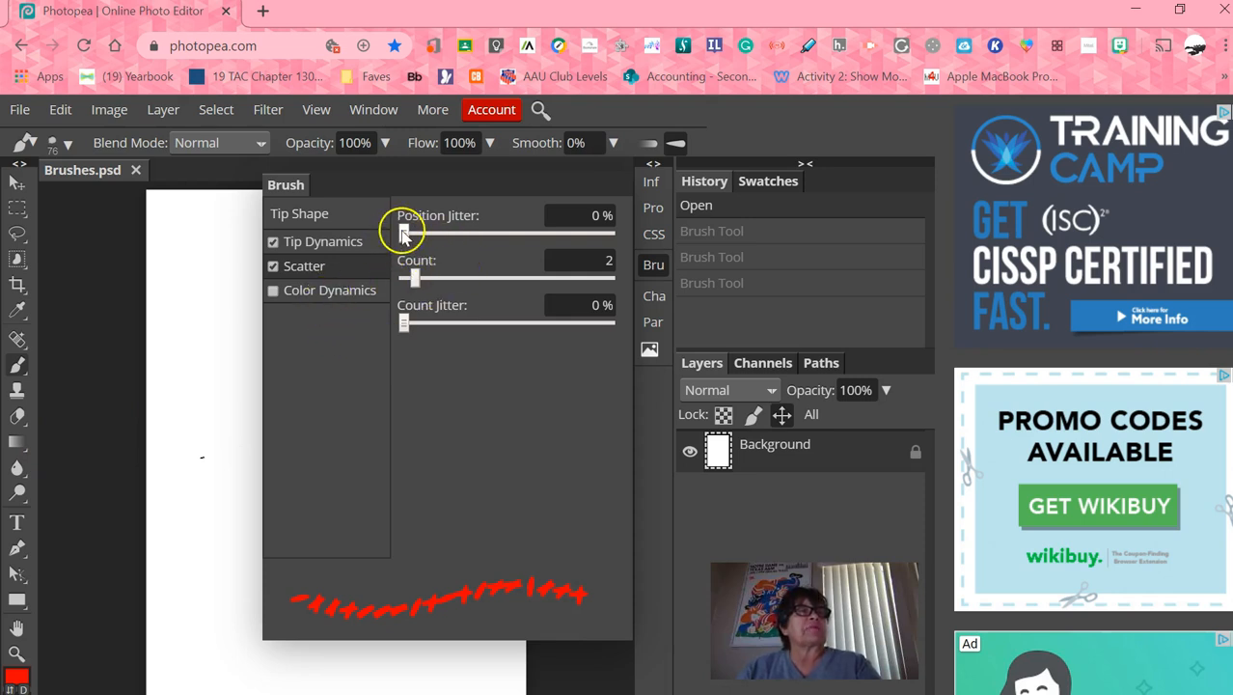
mouse_move(403, 237)
left_mouse_down()
mouse_move(468, 242)
mouse_move(439, 256)
mouse_move(418, 242)
mouse_move(436, 278)
mouse_move(419, 278)
mouse_move(460, 278)
left_mouse_up()
left_click(514, 289)
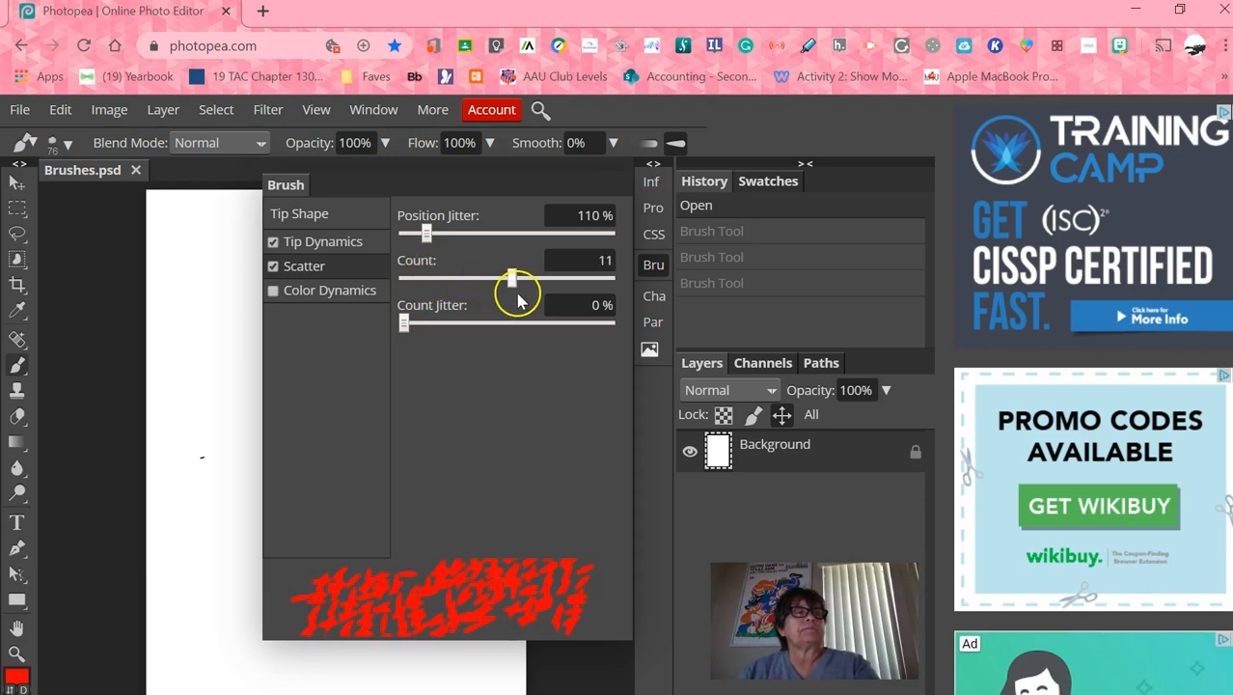
left_click(474, 326)
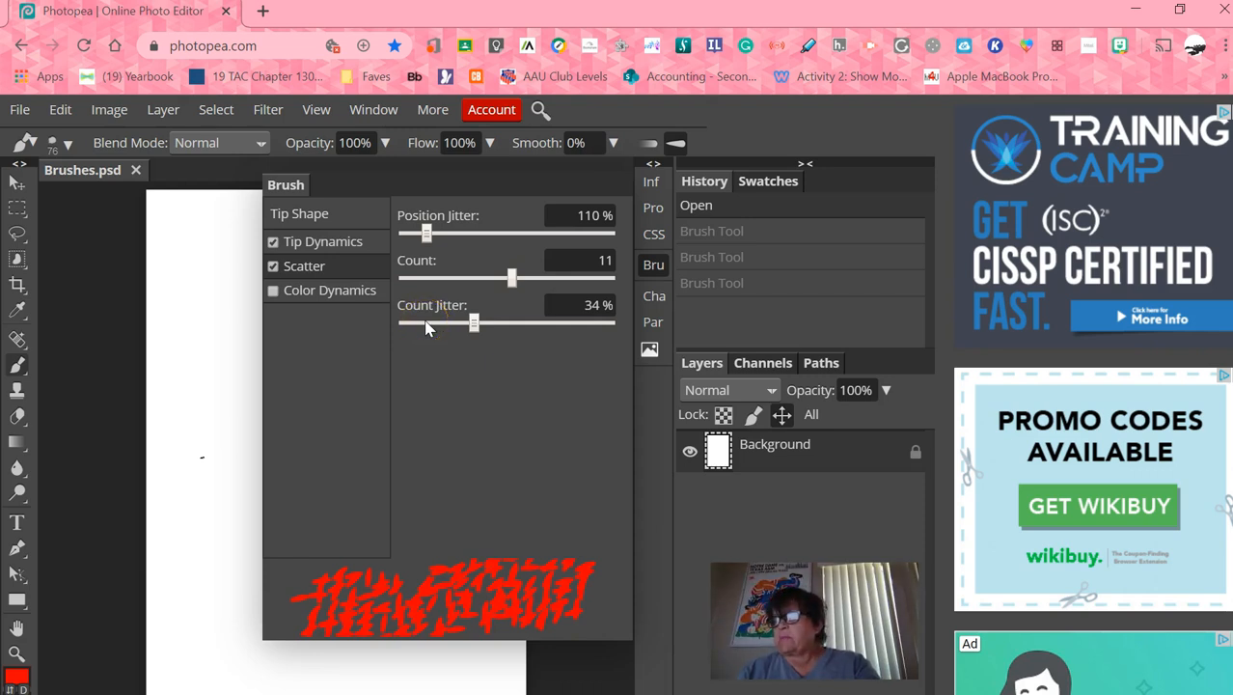
Step: Enable Color Dynamics for the brush and set its foreground/background jitter to 85%
left_click(274, 297)
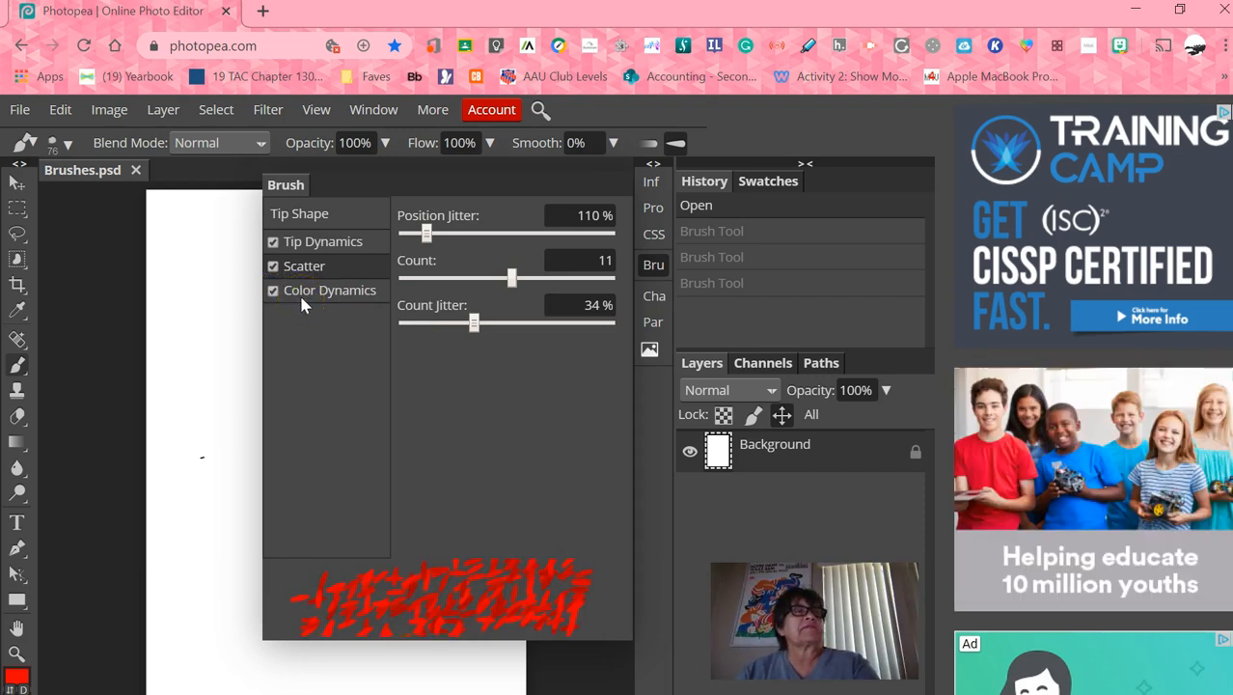
left_click(300, 294)
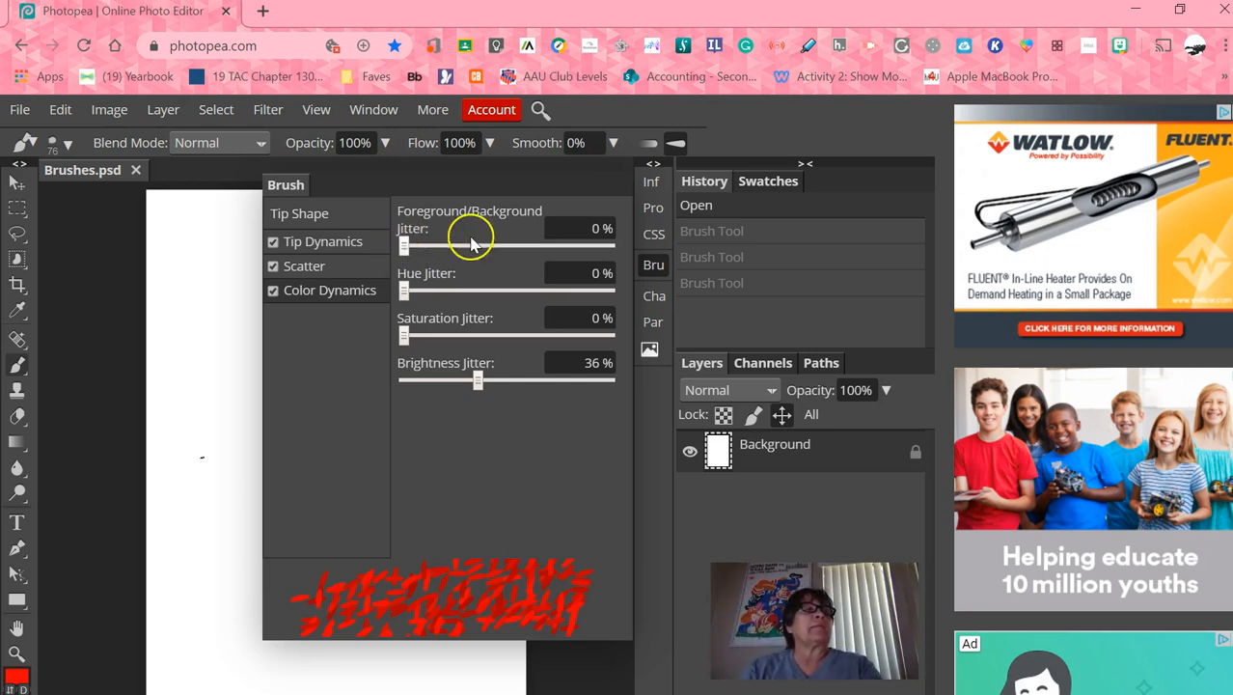
left_click_drag(405, 247, 408, 247)
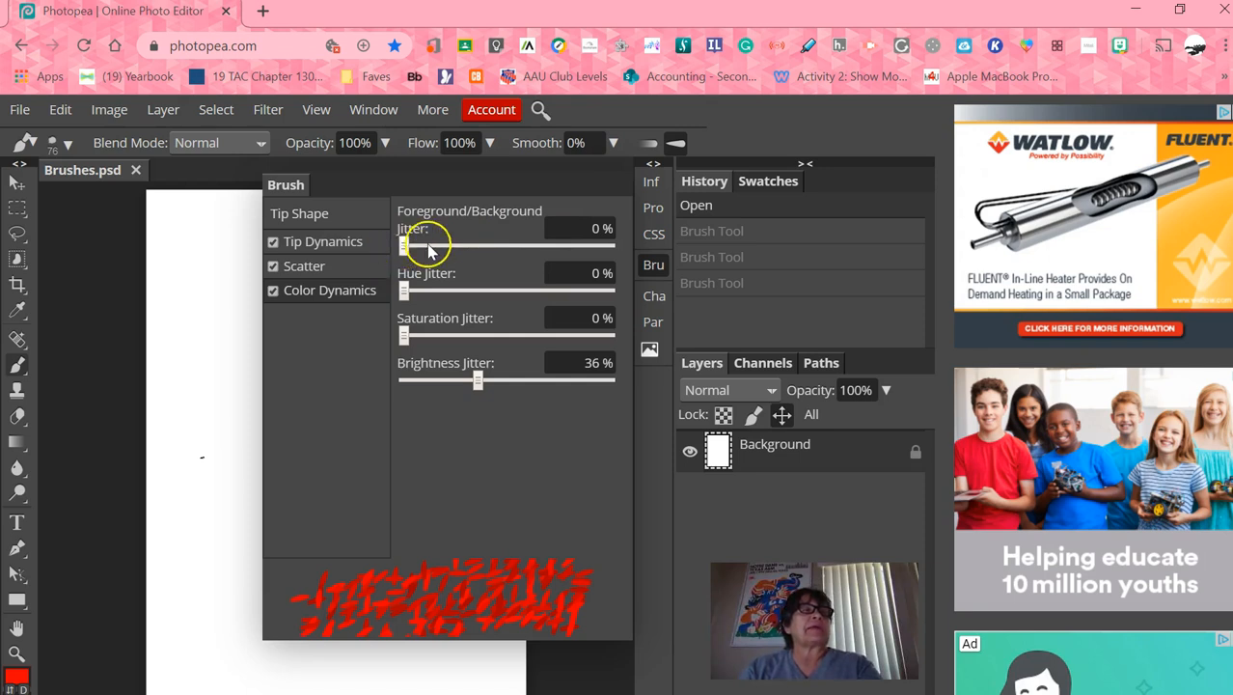
left_click(477, 246)
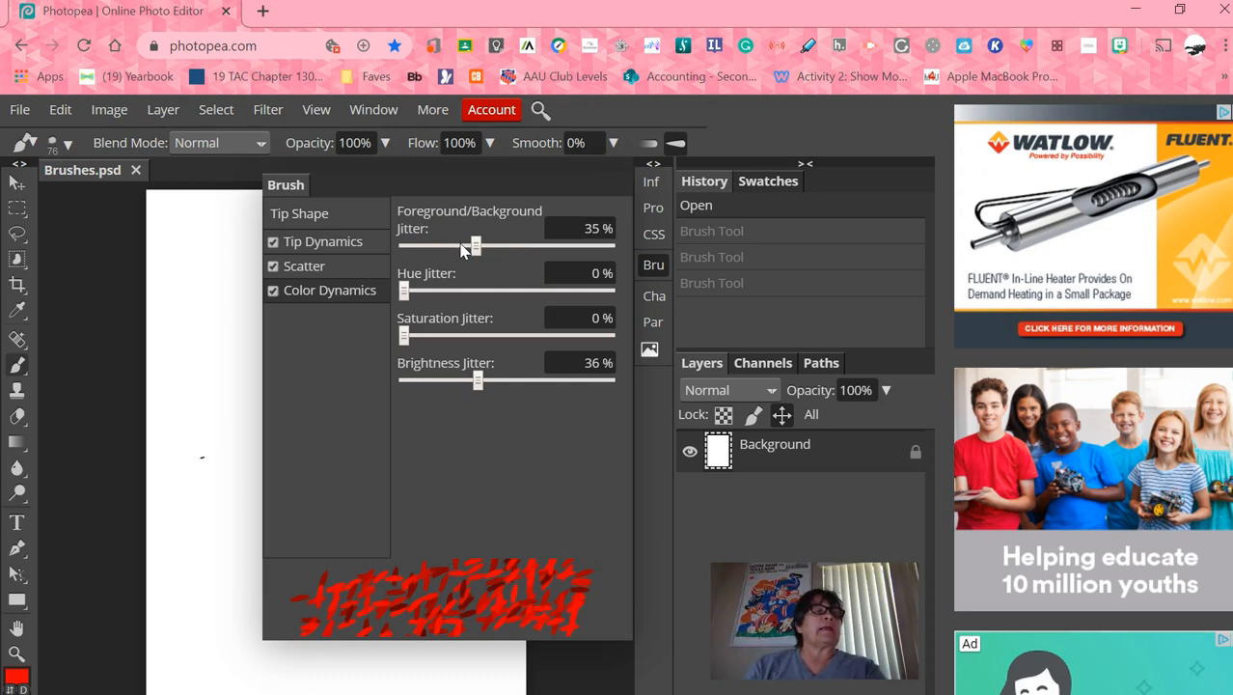
left_click(474, 246)
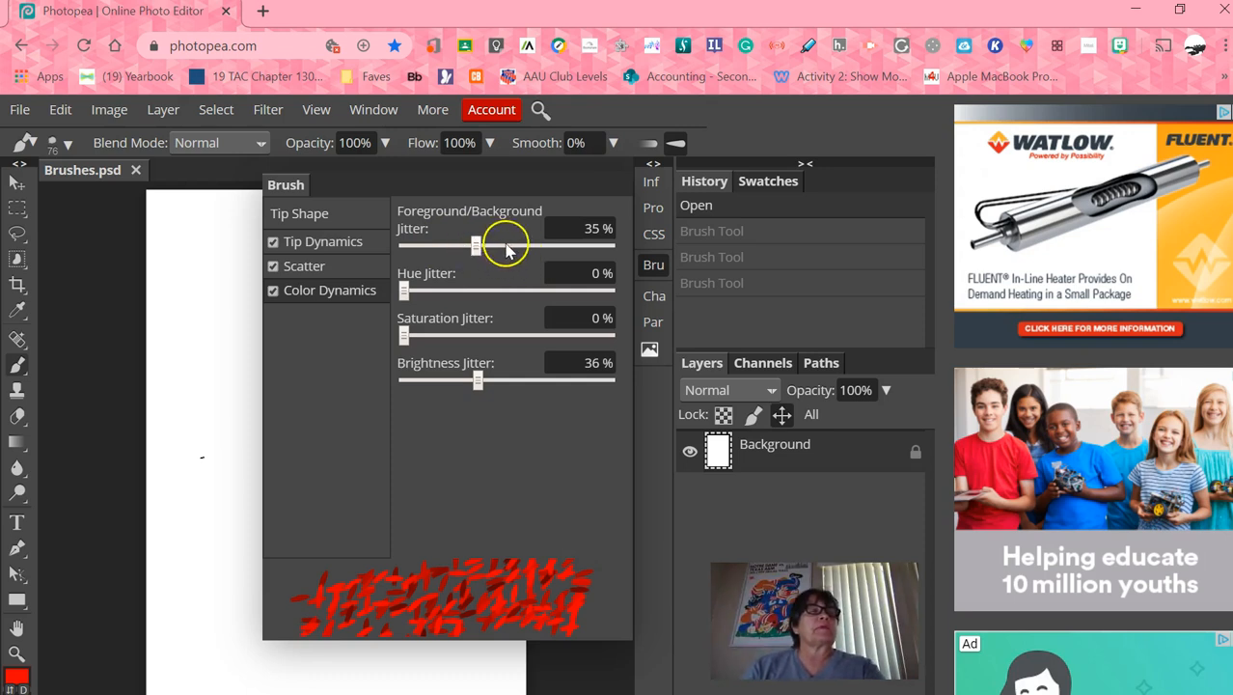
left_click_drag(537, 249, 577, 259)
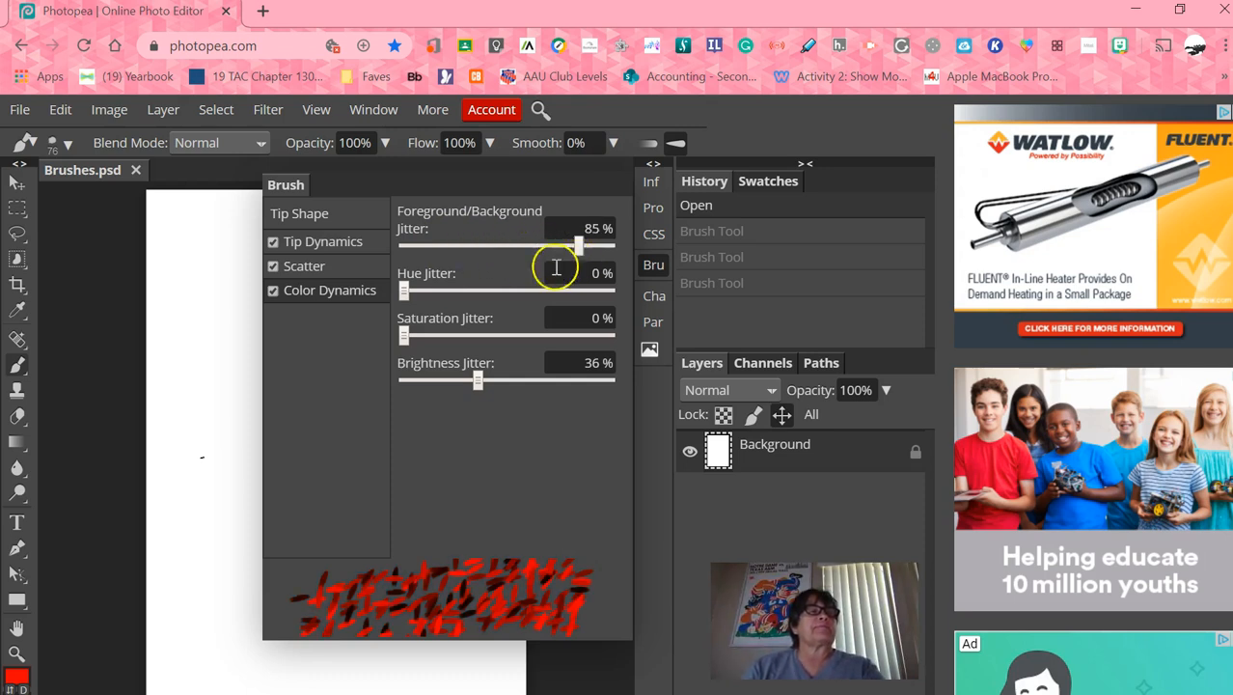
Step: Set the brush's hue jitter to 61% and saturation jitter to 76%
mouse_move(407, 287)
left_mouse_down()
mouse_move(537, 307)
mouse_move(540, 292)
mouse_move(528, 290)
left_mouse_up()
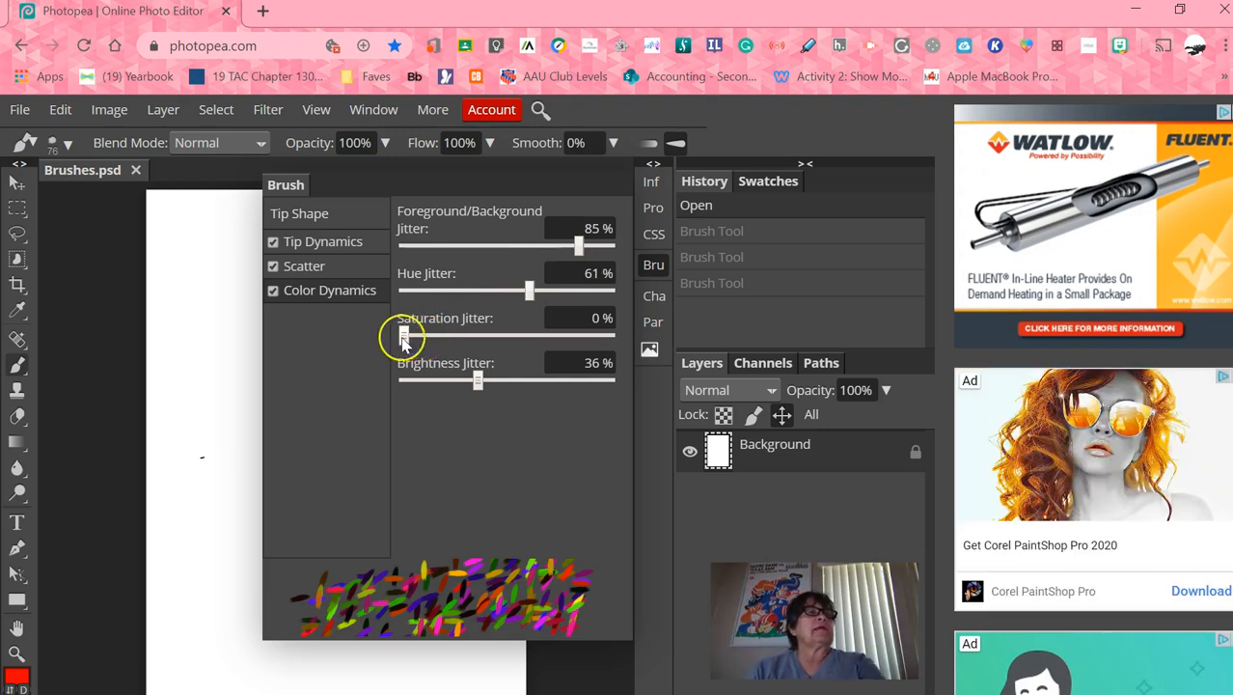
mouse_move(405, 334)
left_mouse_down()
mouse_move(488, 337)
mouse_move(390, 334)
mouse_move(594, 361)
left_mouse_up()
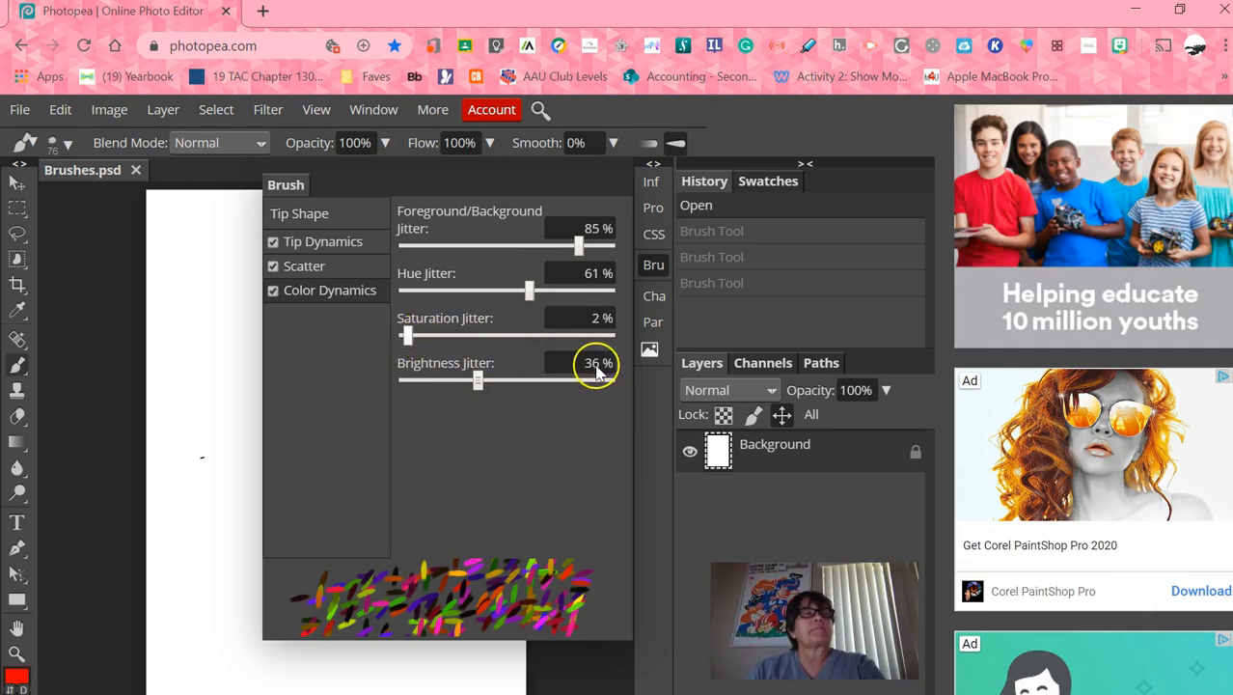
left_click(407, 335)
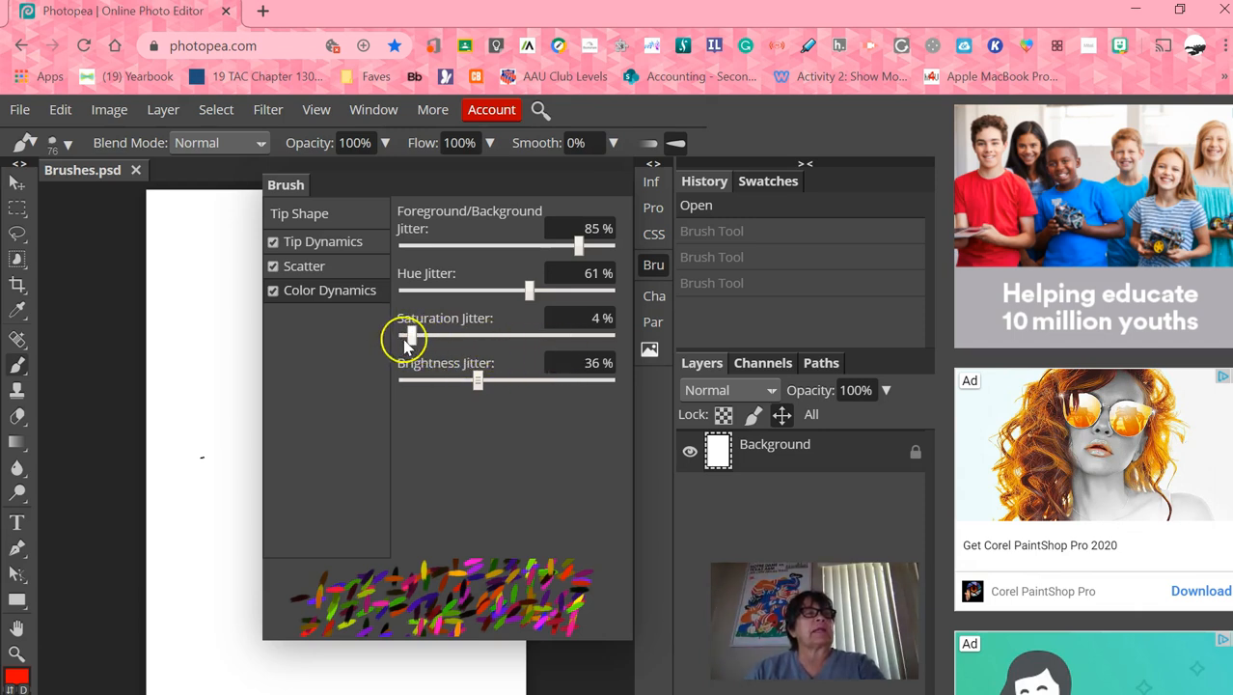
scroll(406, 335, "up", 7)
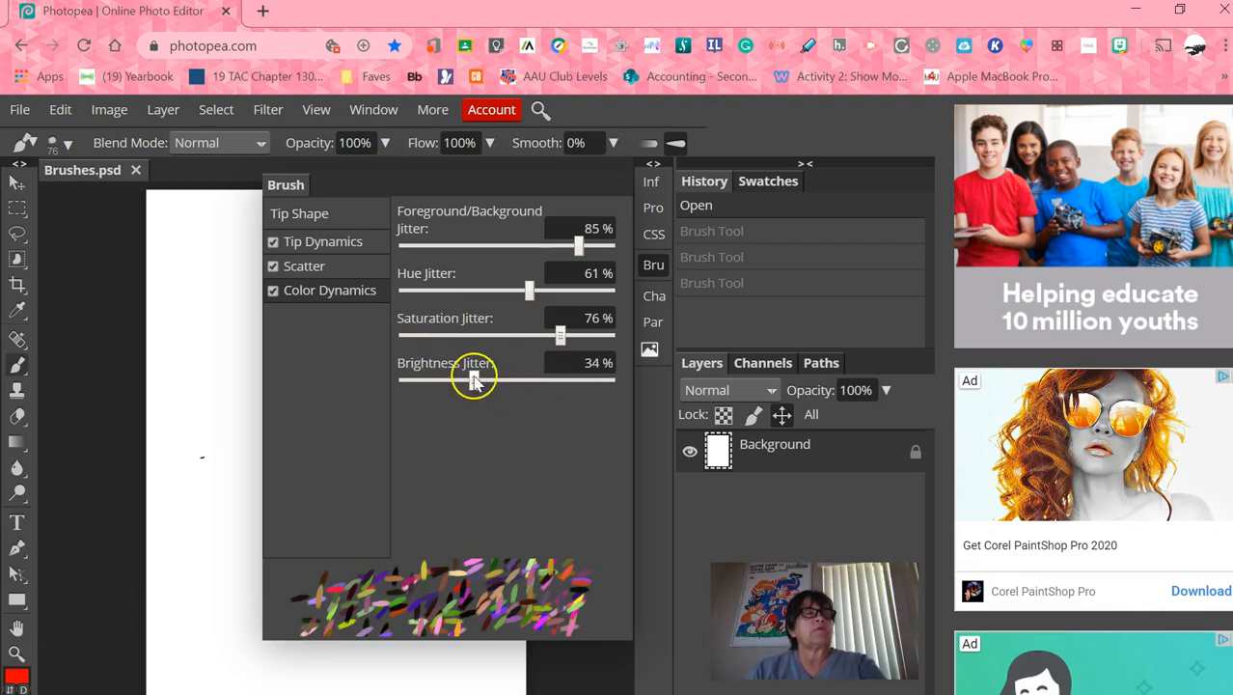
Step: Try several brightness jitter values for the brush, settle on 10%, and collapse the brush settings
scroll(478, 381, "up", 4)
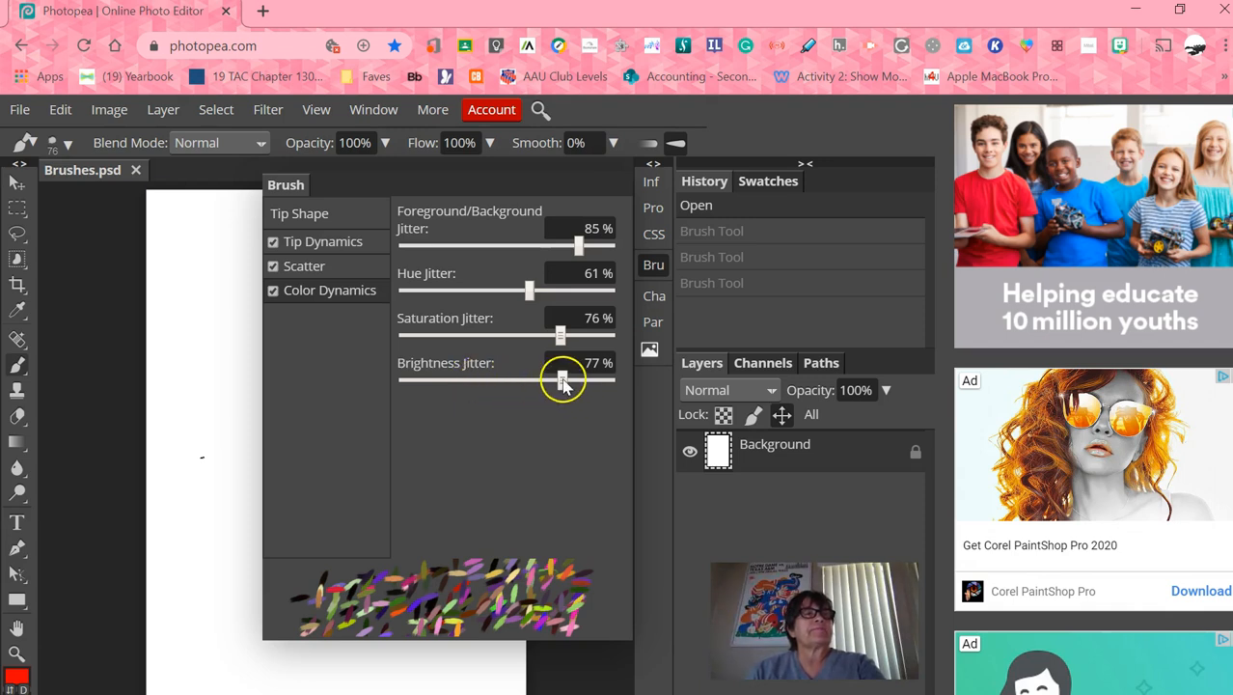
scroll(412, 387, "down", 4)
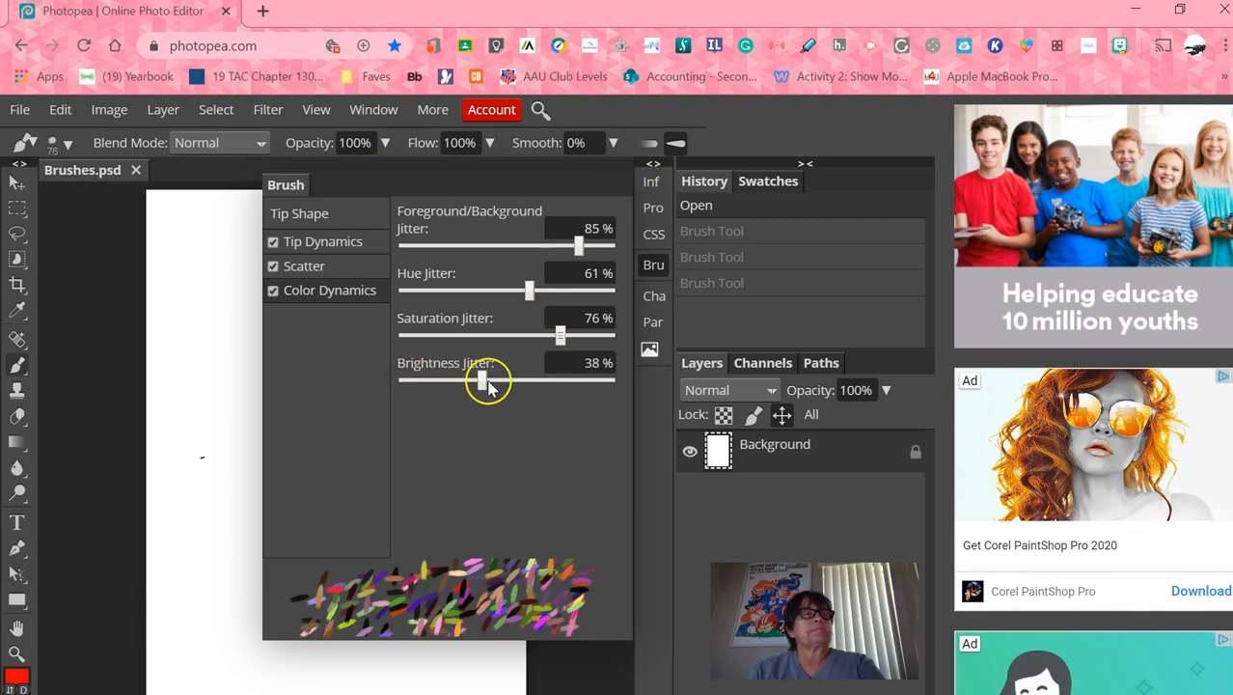
left_click_drag(482, 381, 430, 400)
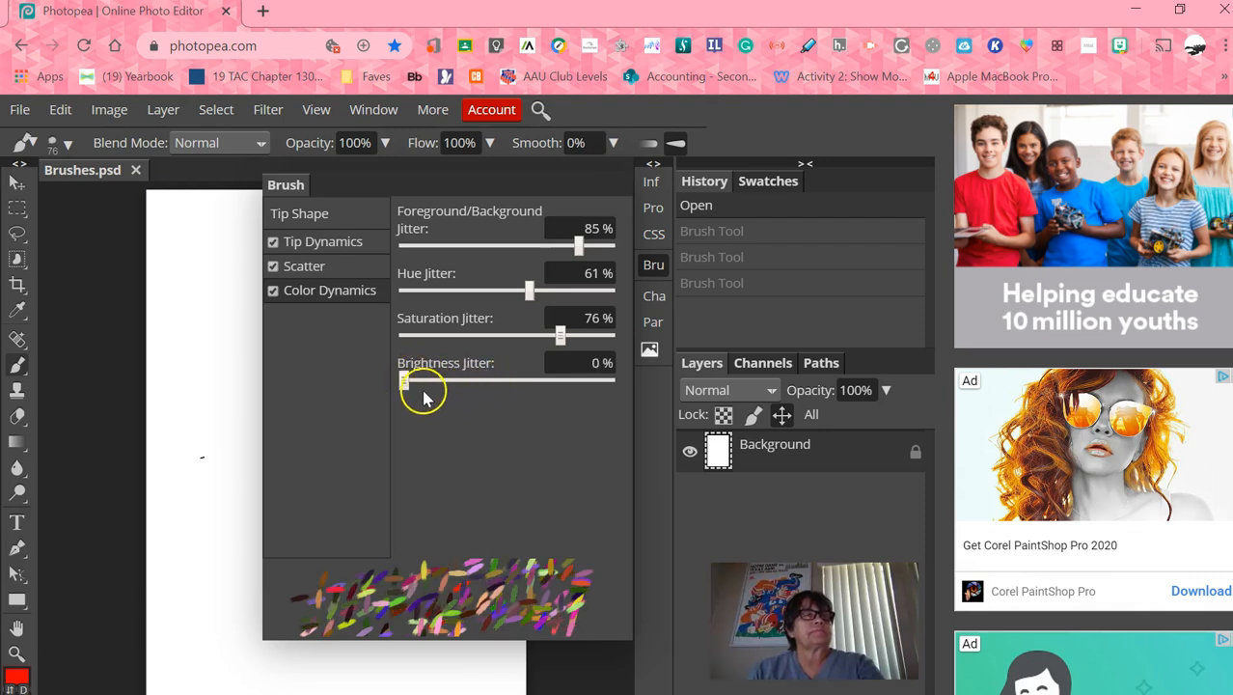
left_click(424, 389)
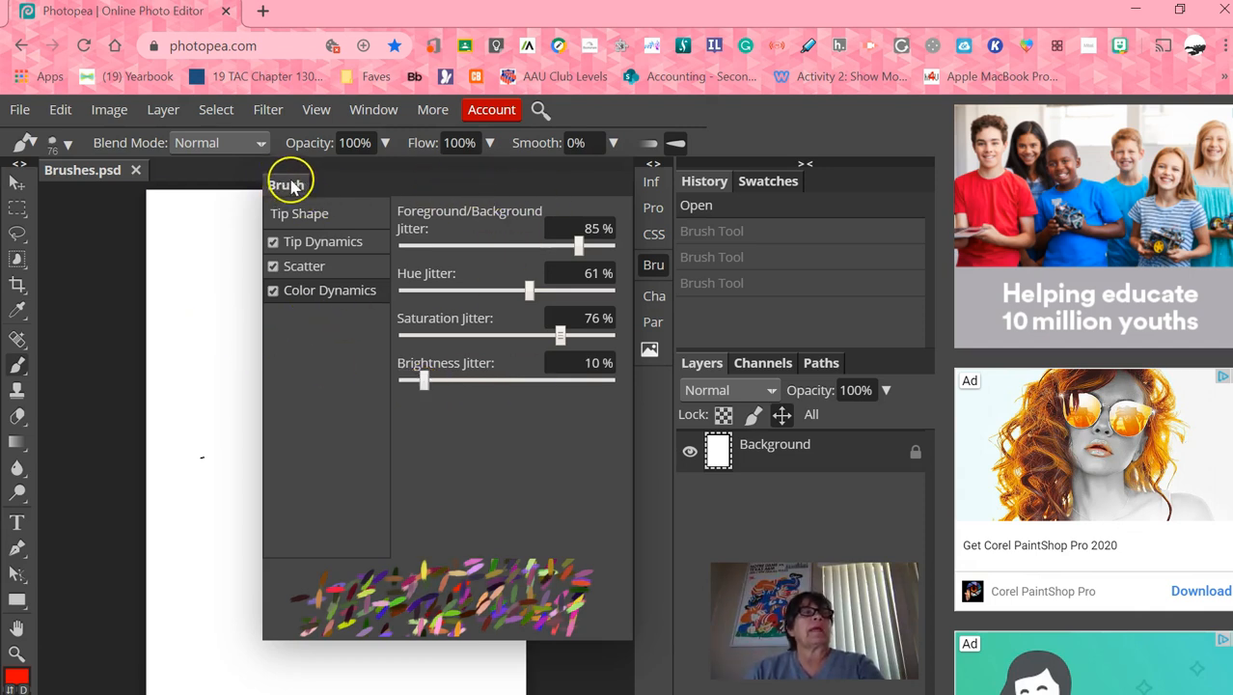
left_click(653, 166)
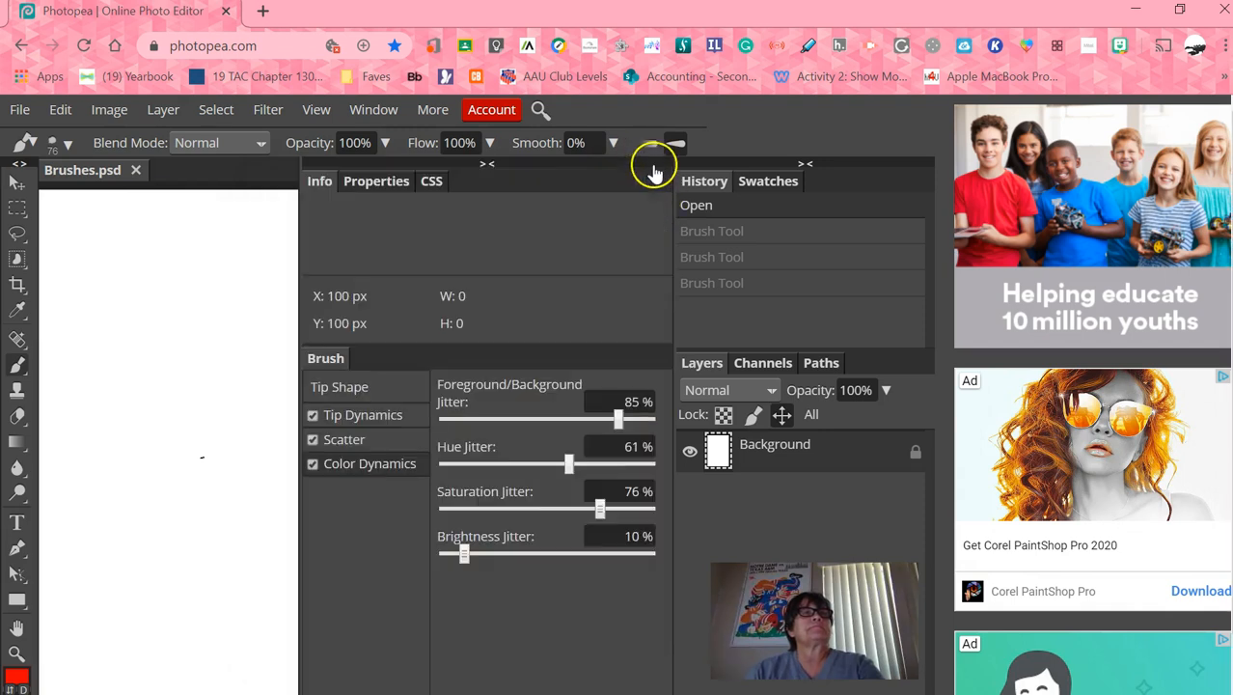
left_click(487, 164)
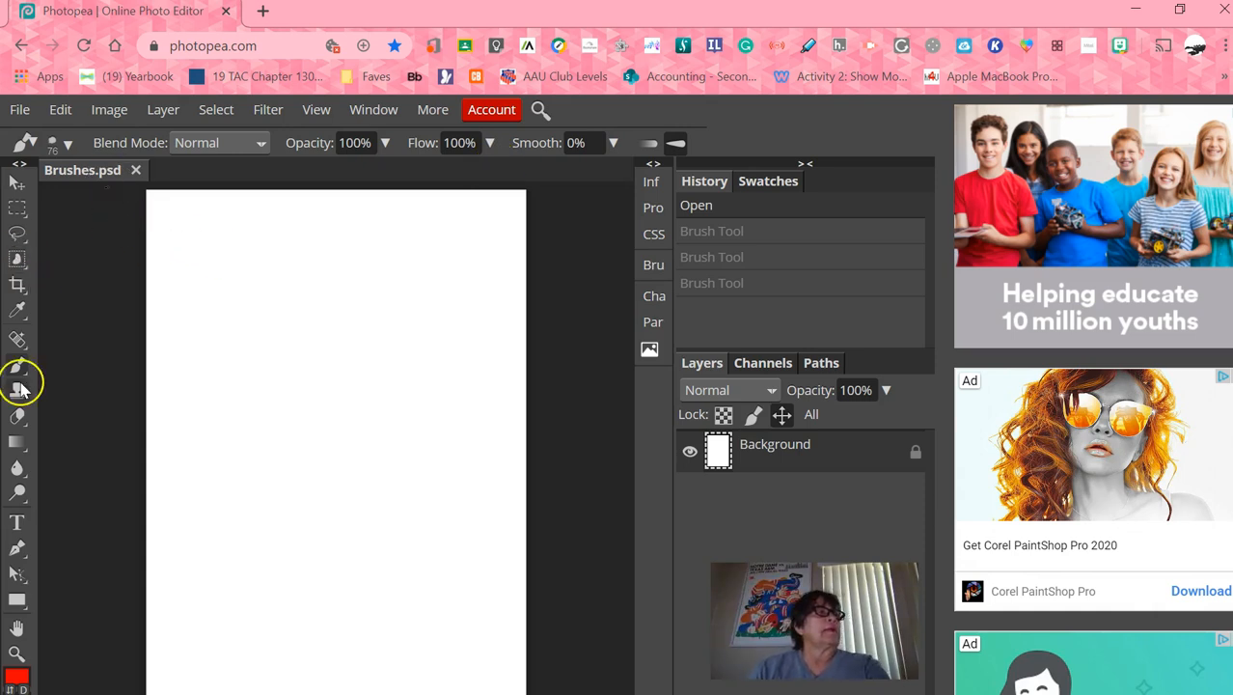
Step: Set the brush size to 640 px and paint two scattered multicolored strokes across the upper and middle canvas
left_click(68, 143)
left_click_drag(138, 198, 236, 199)
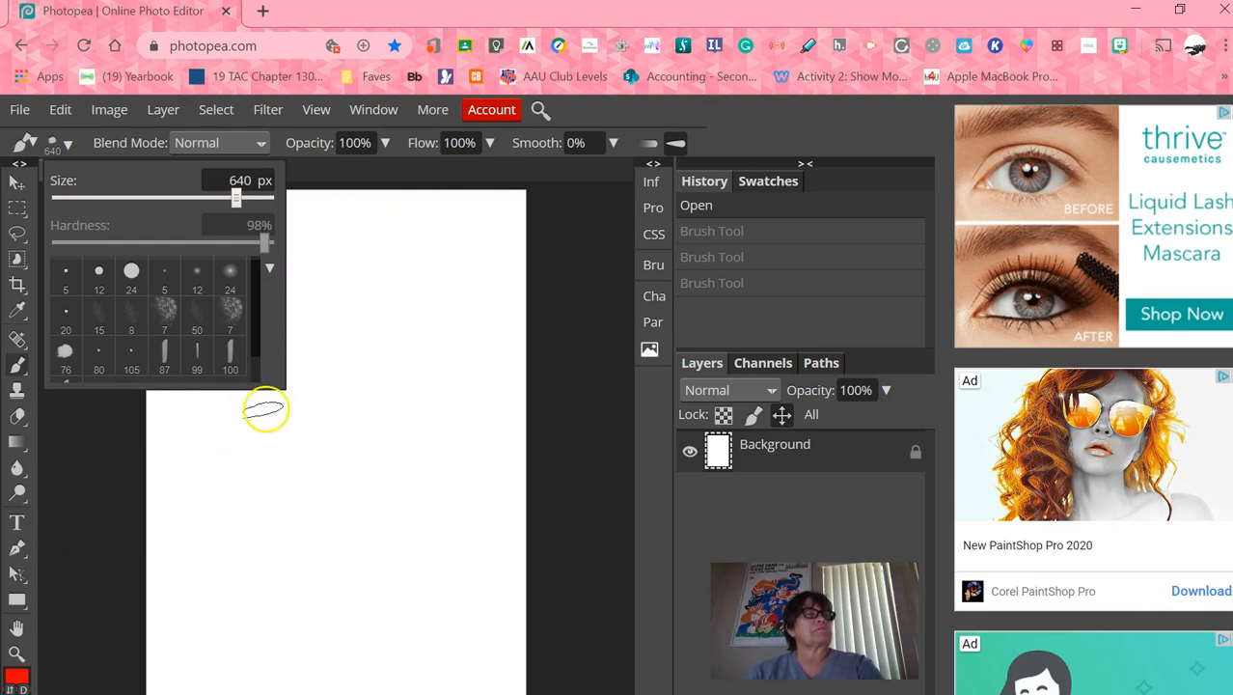
left_click(229, 465)
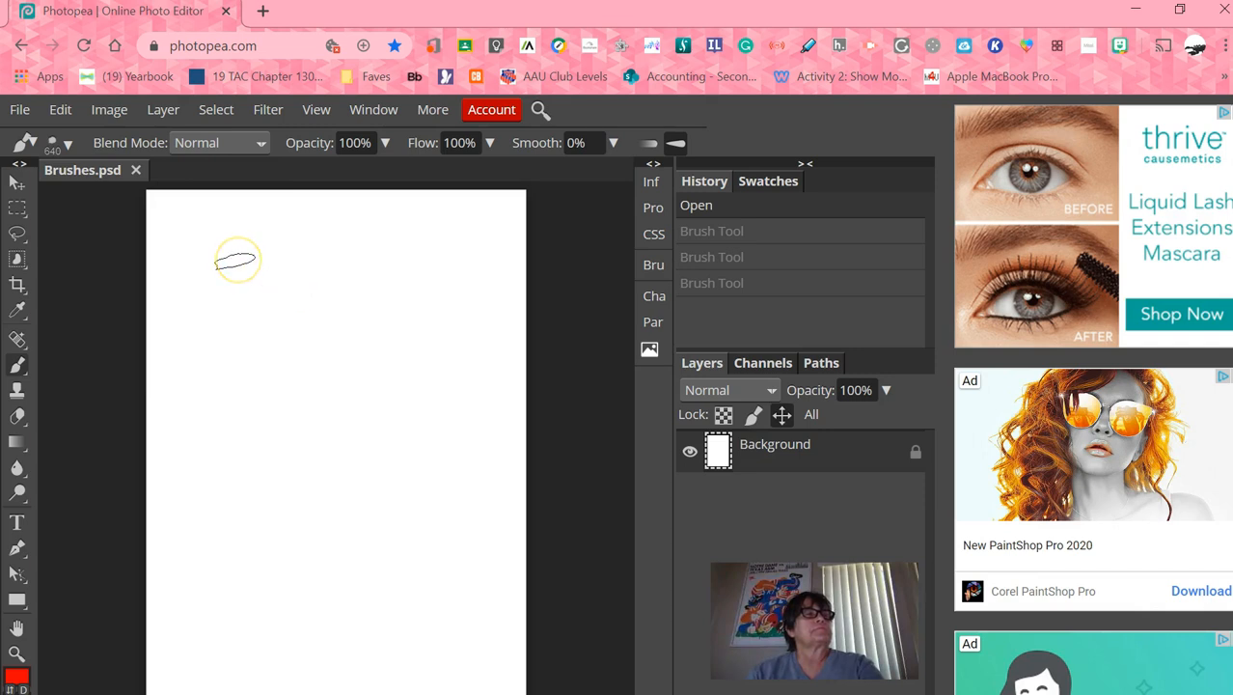
mouse_move(235, 261)
left_mouse_down()
mouse_move(388, 402)
mouse_move(467, 406)
mouse_move(467, 493)
left_mouse_up()
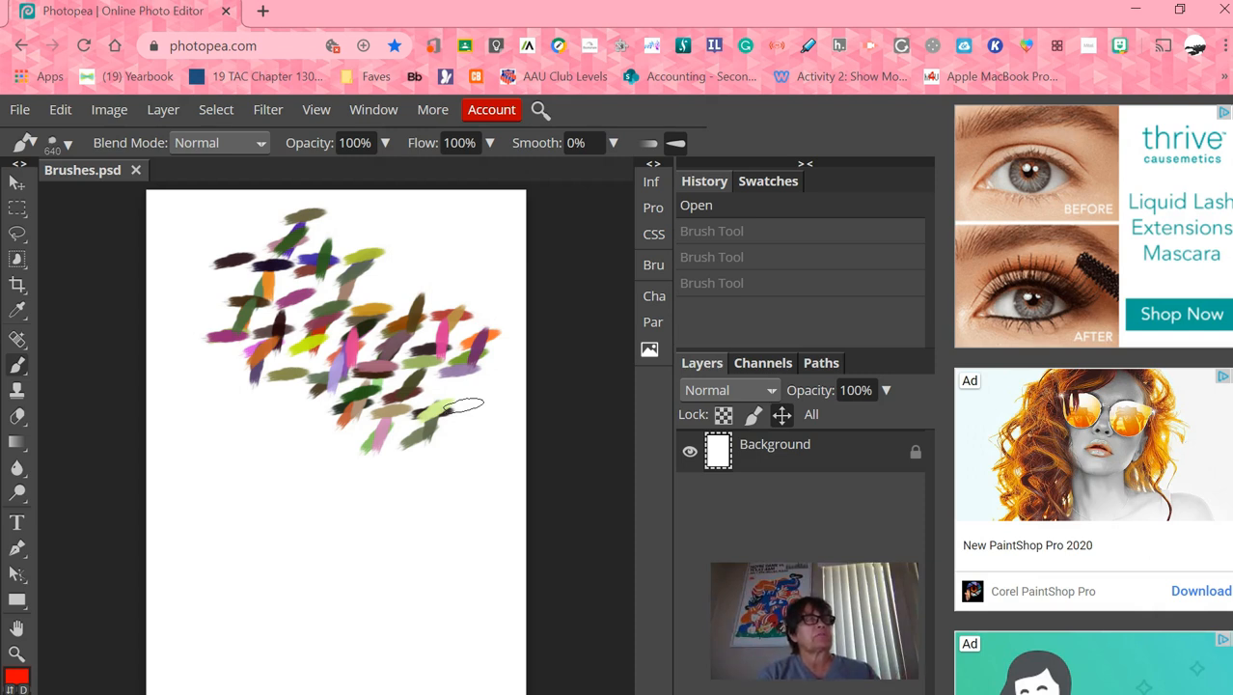
left_click_drag(464, 404, 553, 512)
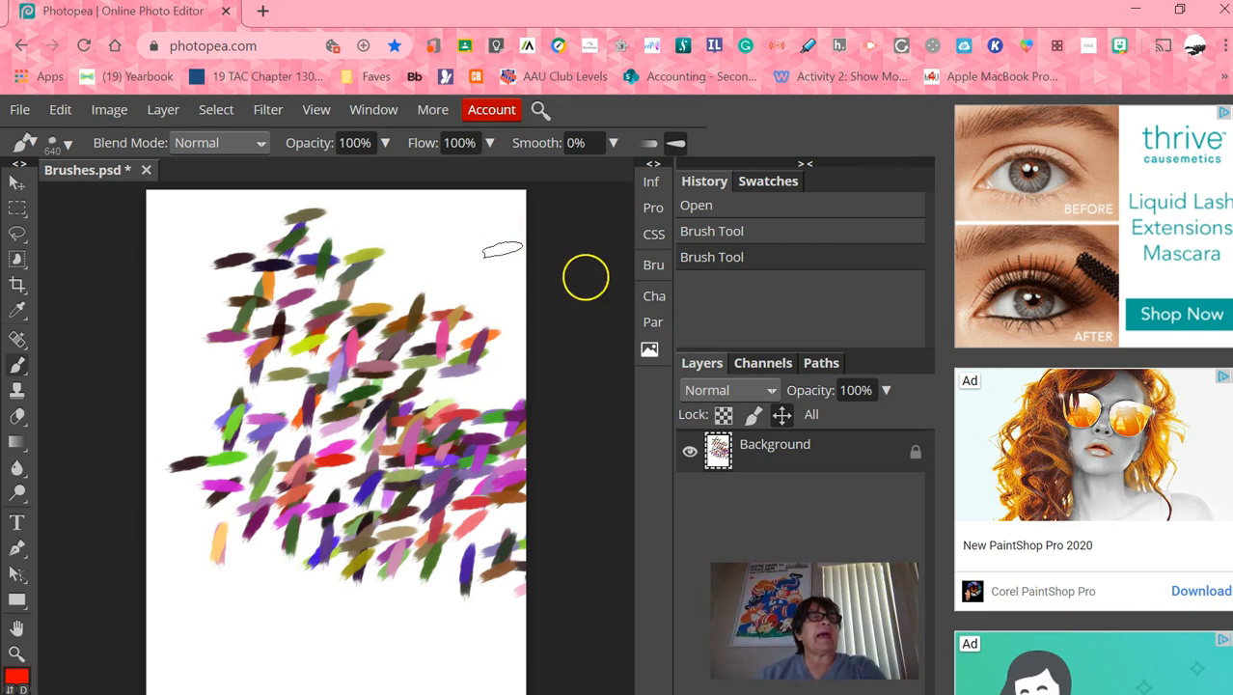
Step: Reopen the brush settings and turn off Color Dynamics, Scatter and Tip Dynamics
left_click(654, 267)
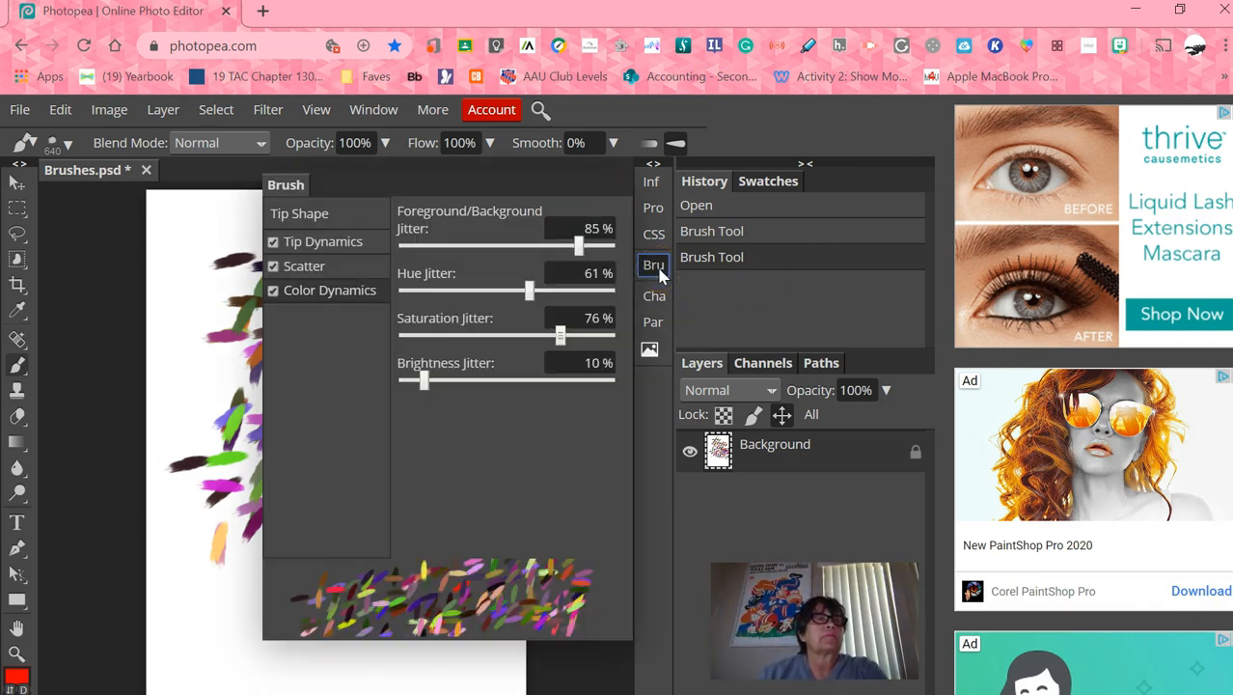
left_click(273, 291)
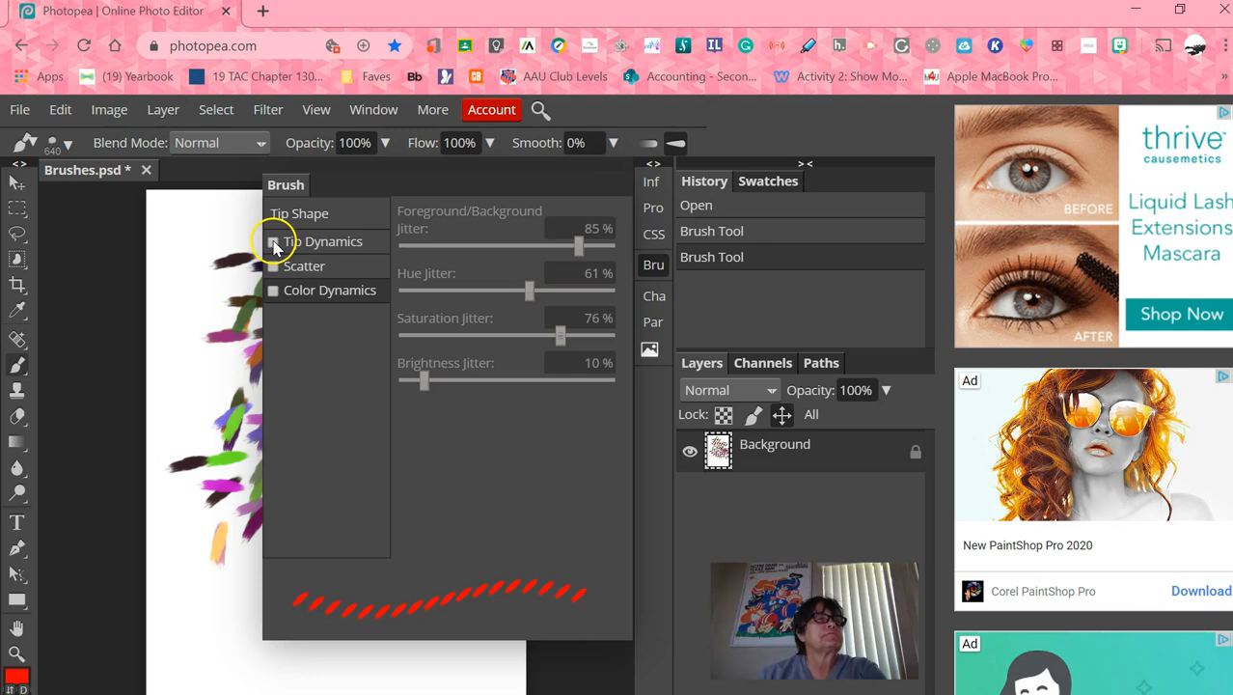
Step: Turn on Tip Dynamics, set the minimal roundness to 0%, and paint a curved row of separate red dashes across the lower canvas
left_click(337, 239)
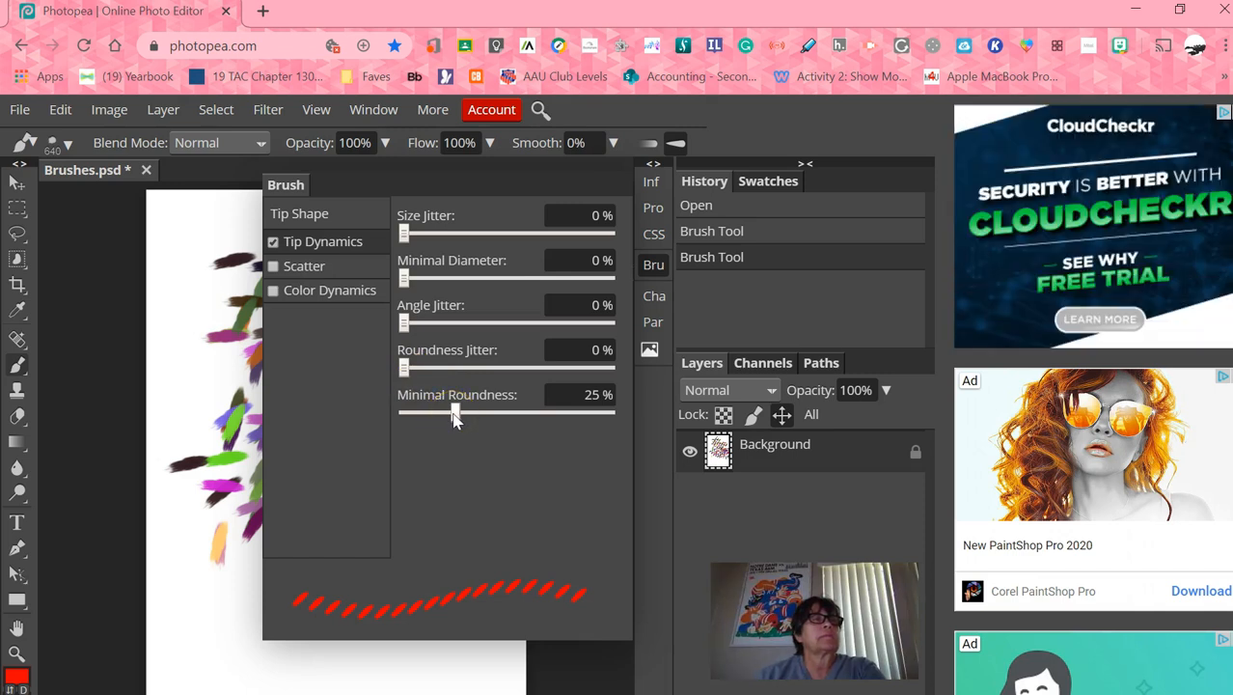
left_click_drag(463, 417, 386, 414)
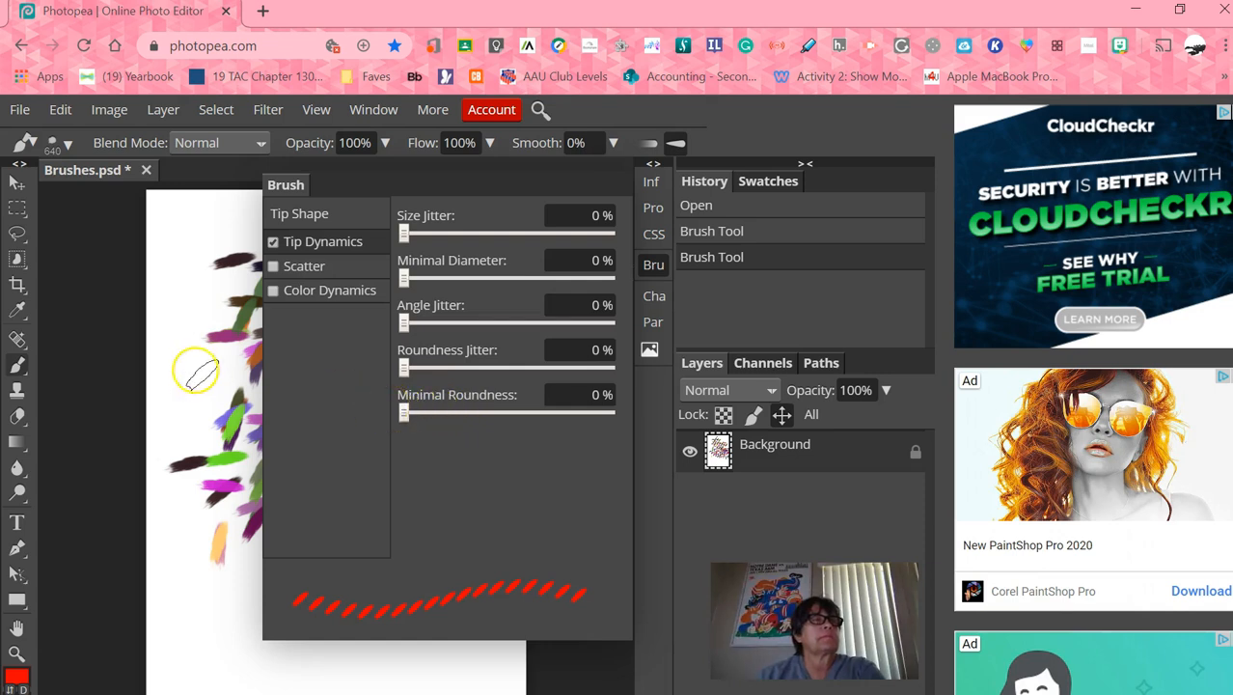
left_click(185, 615)
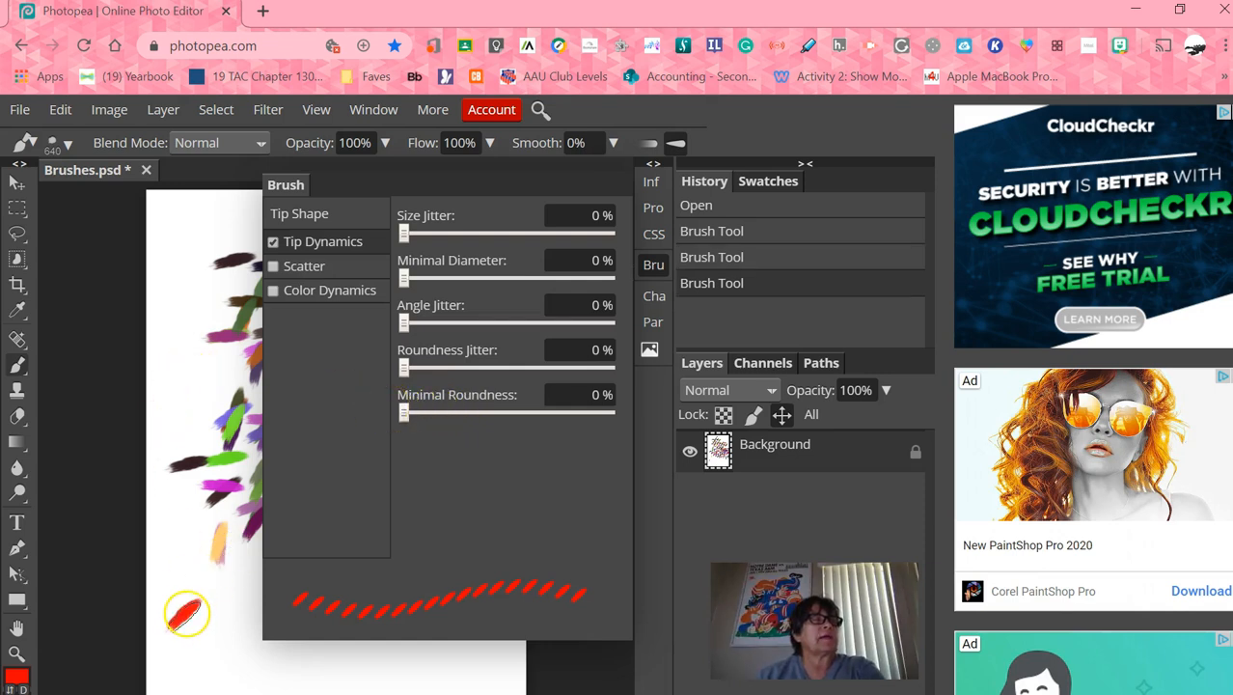
left_click(210, 640)
mouse_move(237, 656)
left_mouse_down()
mouse_move(334, 668)
mouse_move(459, 640)
left_mouse_up()
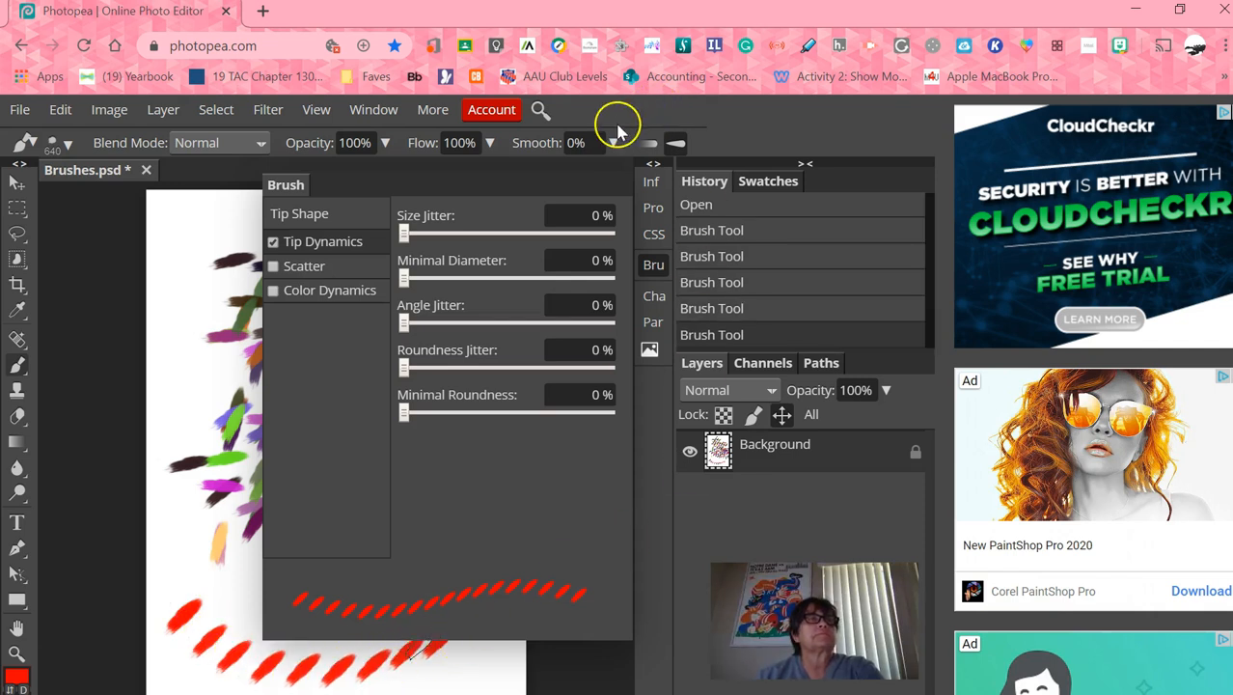
Step: Set the brush tip spacing to 1% and paint solid red strokes along the canvas's left side and upper edge
left_click(315, 215)
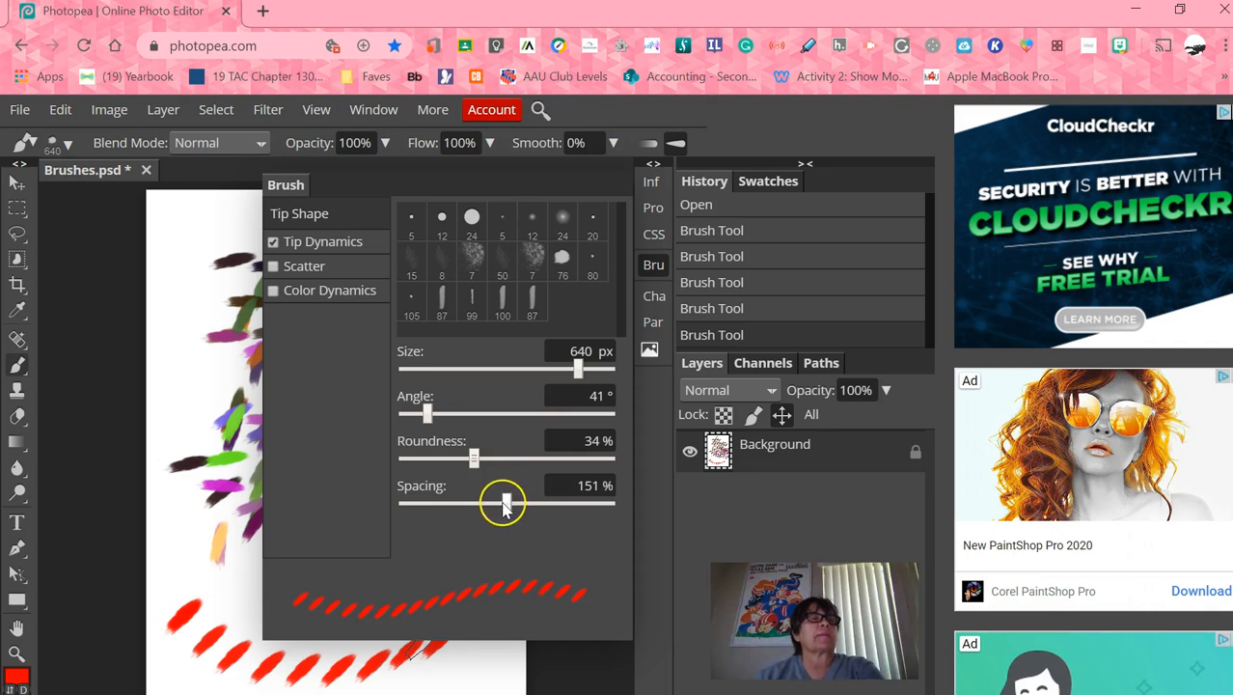
left_click_drag(507, 504, 390, 518)
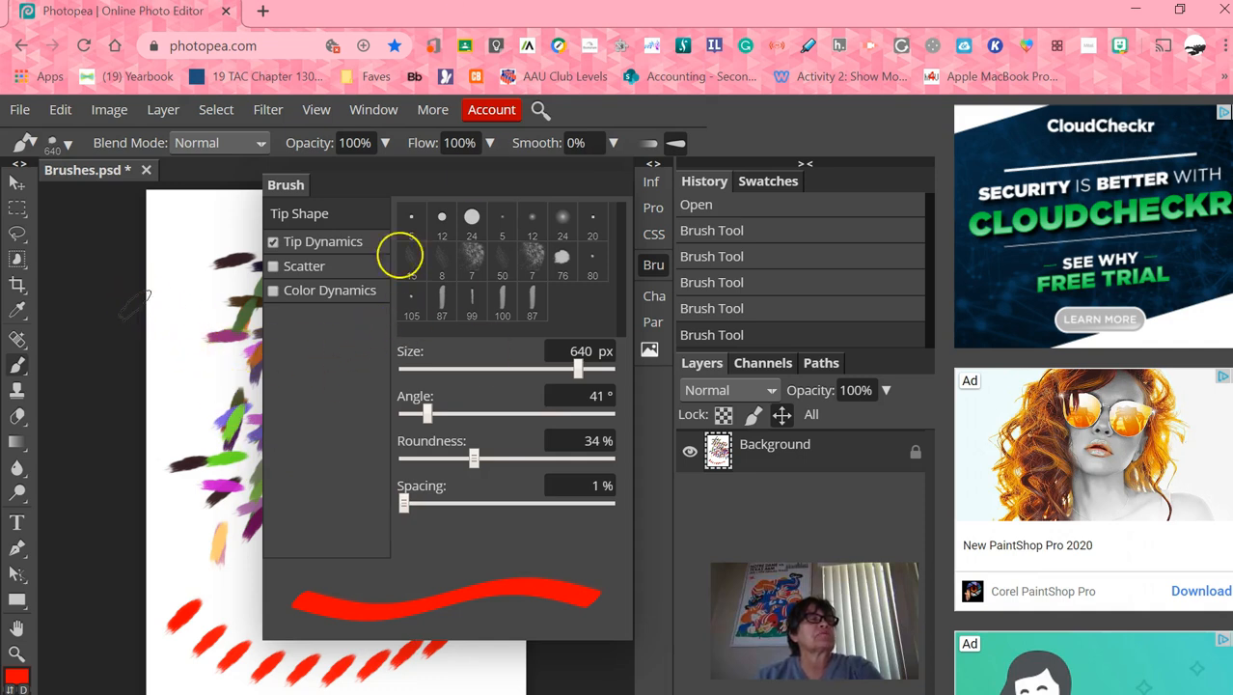
left_click(135, 301)
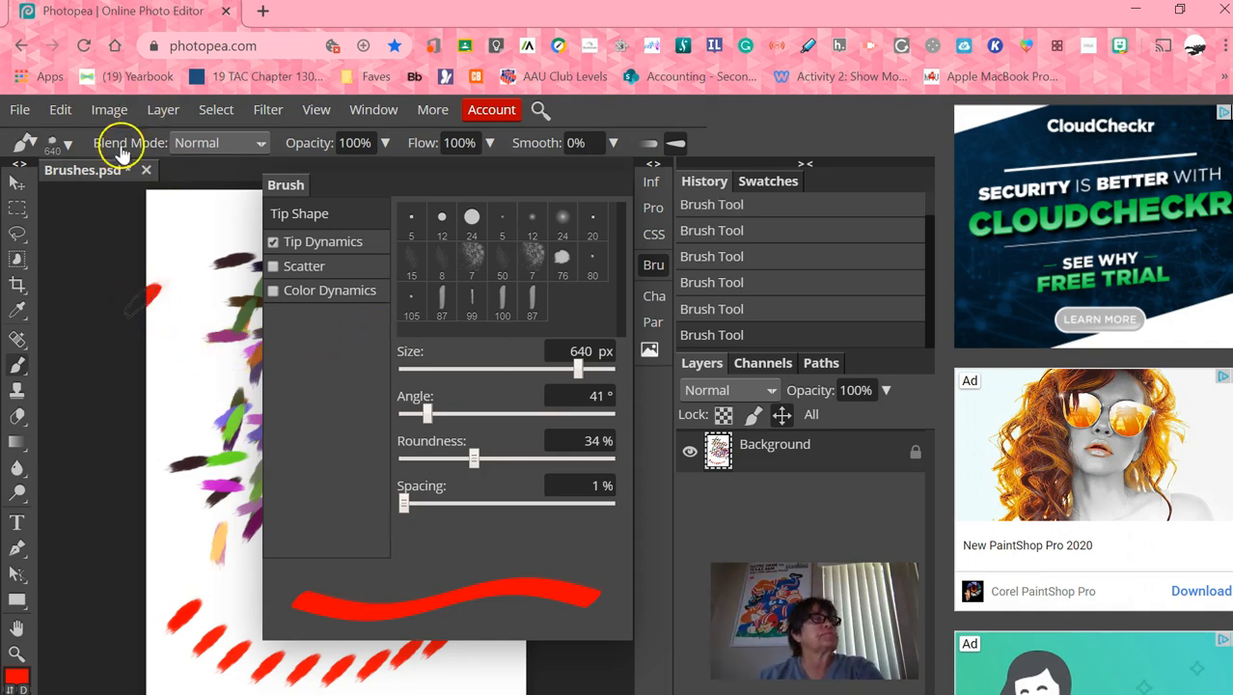
left_click(168, 347)
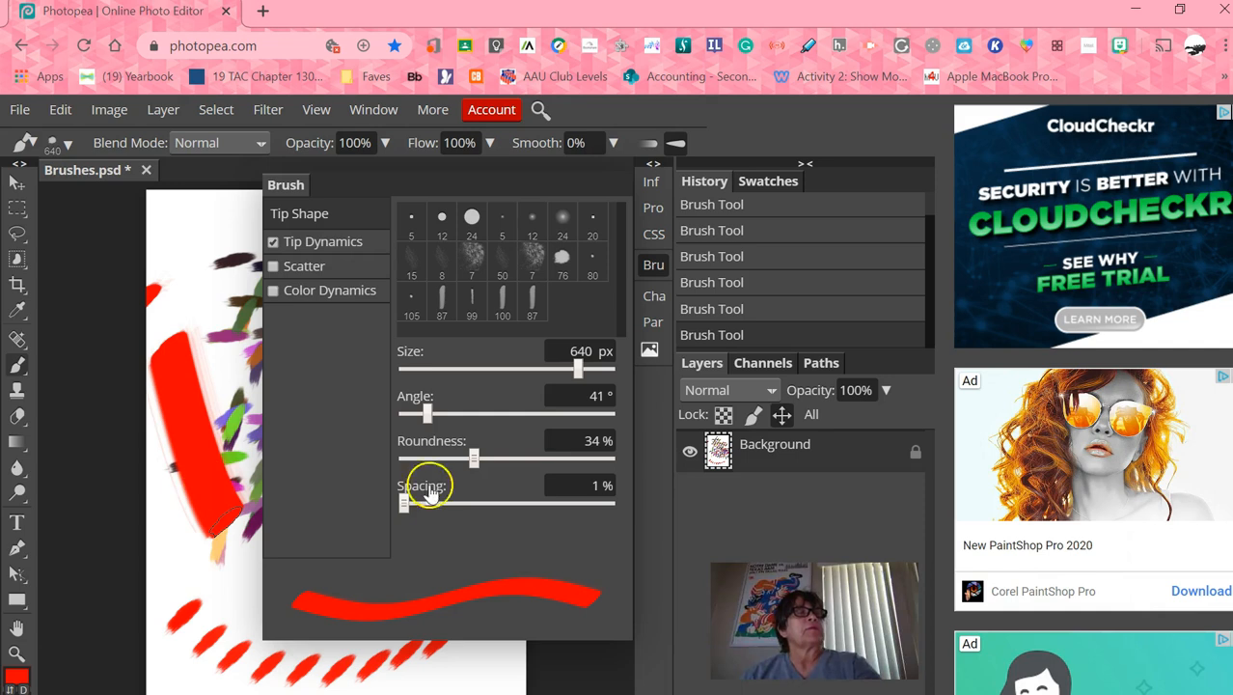
left_click(284, 185)
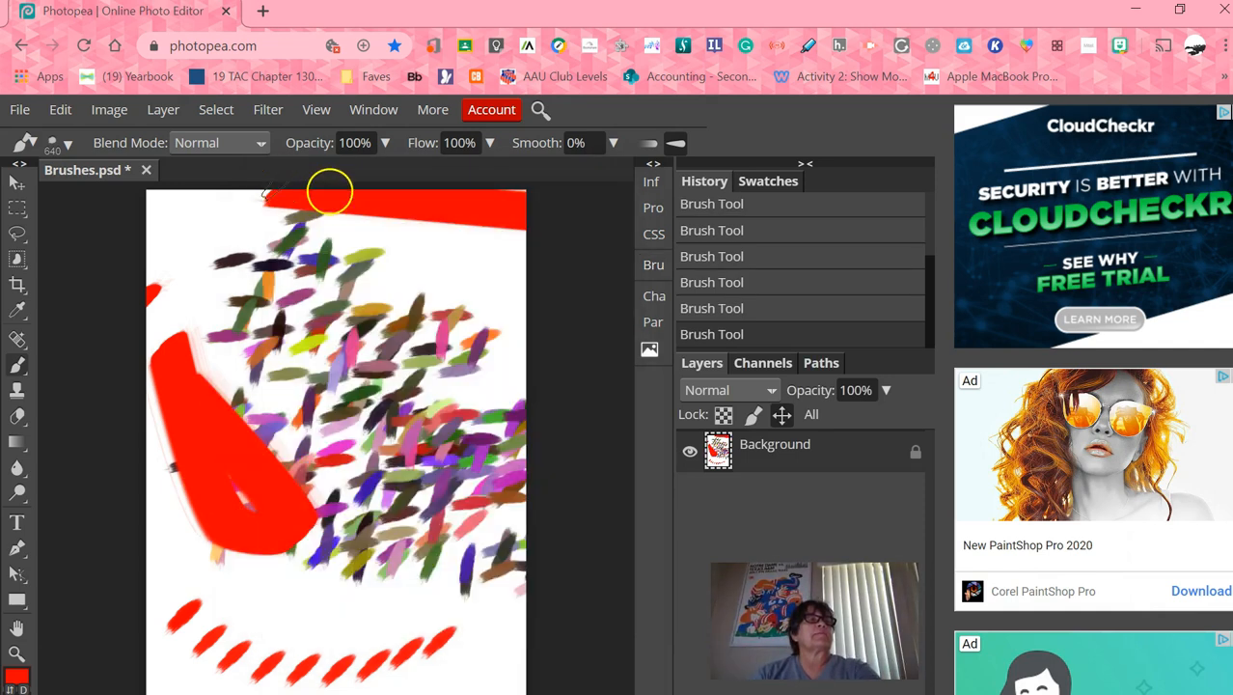
Step: Briefly expand and collapse the side panels, and paint a thick continuous red stroke just above the curved row of dashes
left_click(653, 164)
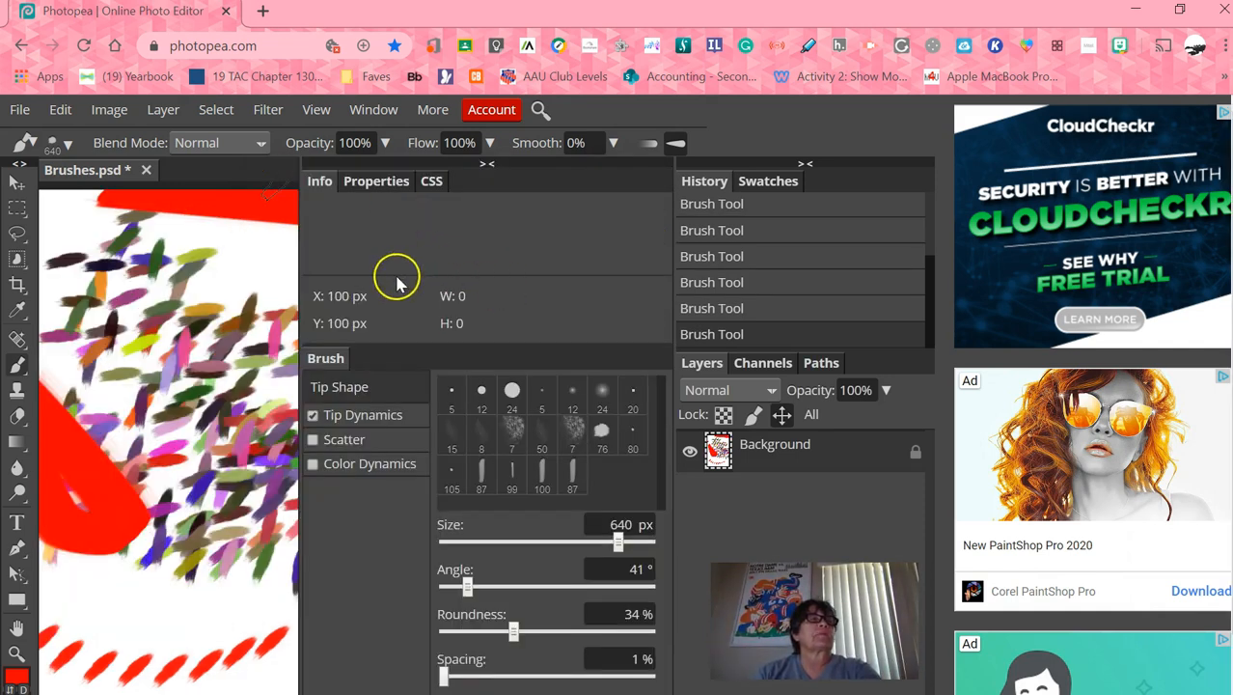
left_click(485, 166)
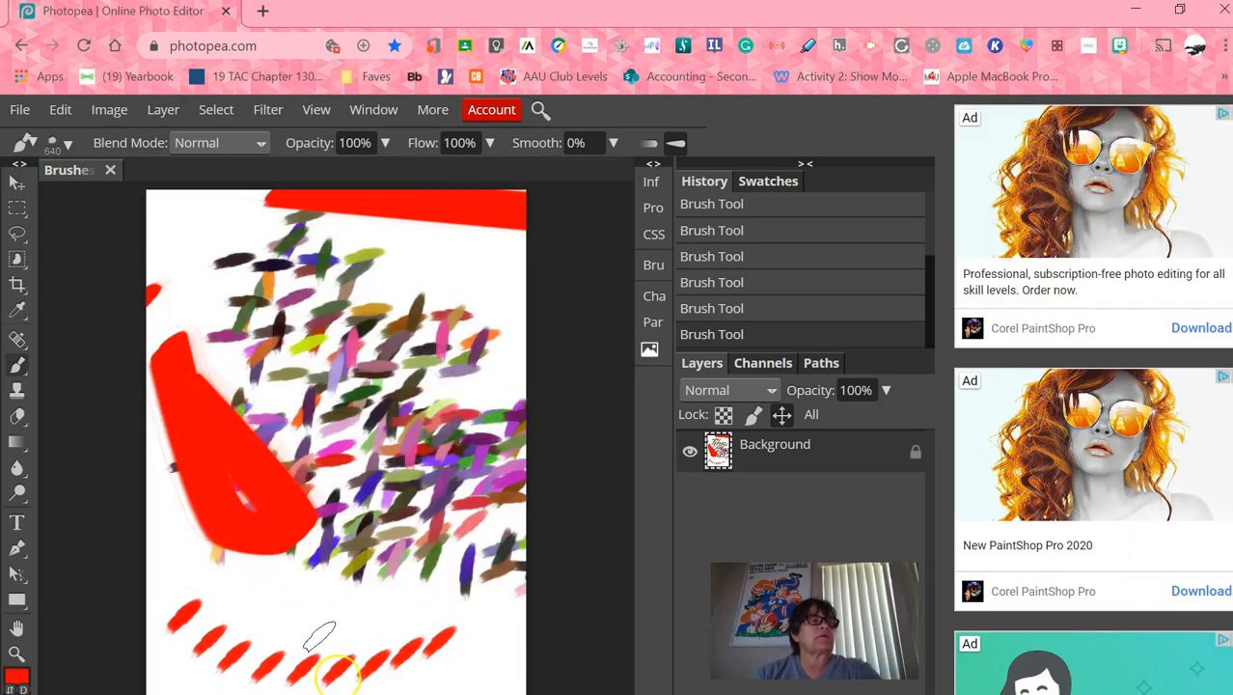
mouse_move(297, 633)
left_mouse_down()
mouse_move(329, 608)
mouse_move(349, 610)
left_mouse_up()
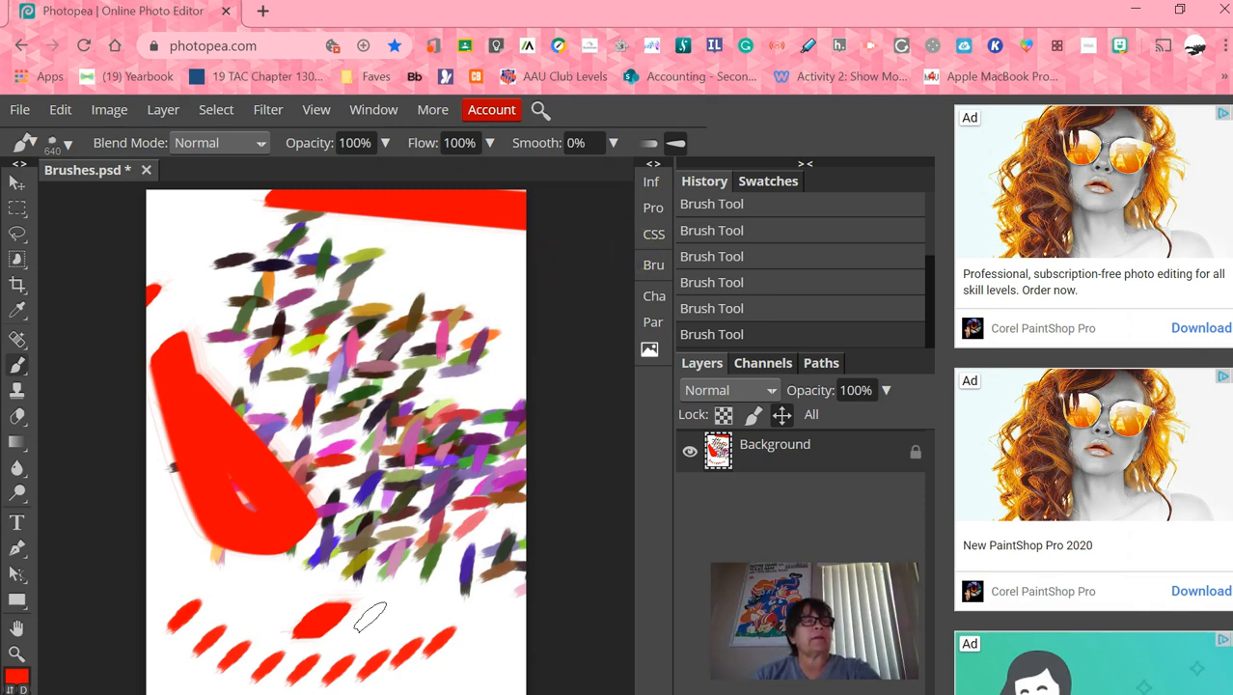
left_click_drag(318, 625, 442, 596)
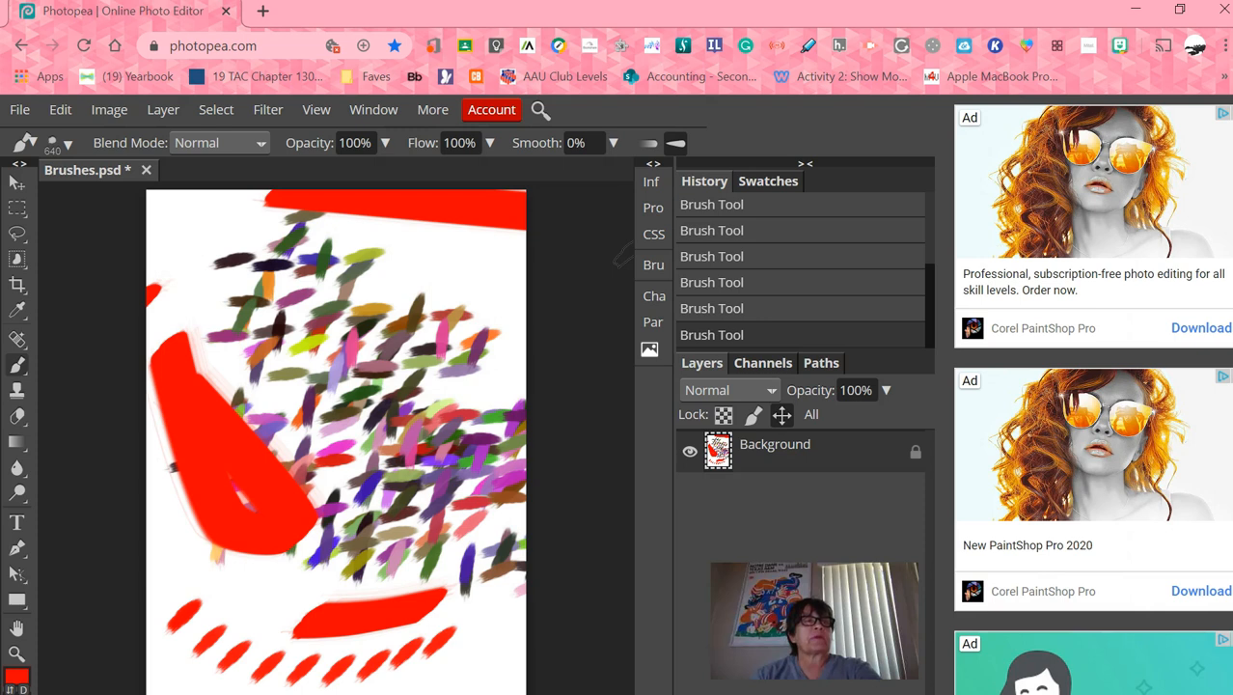